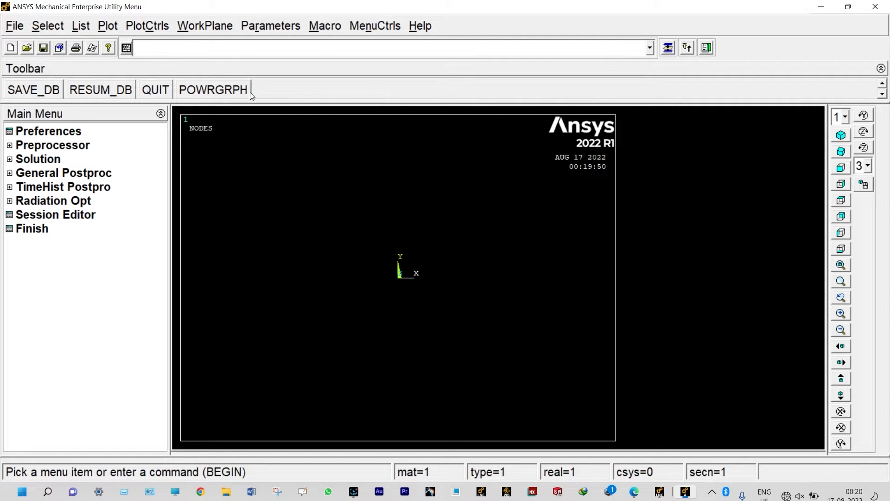
Change the analysis title to FEA8 and replot the graphics window.
{"action": "left_click", "coordinate": [16, 26]}
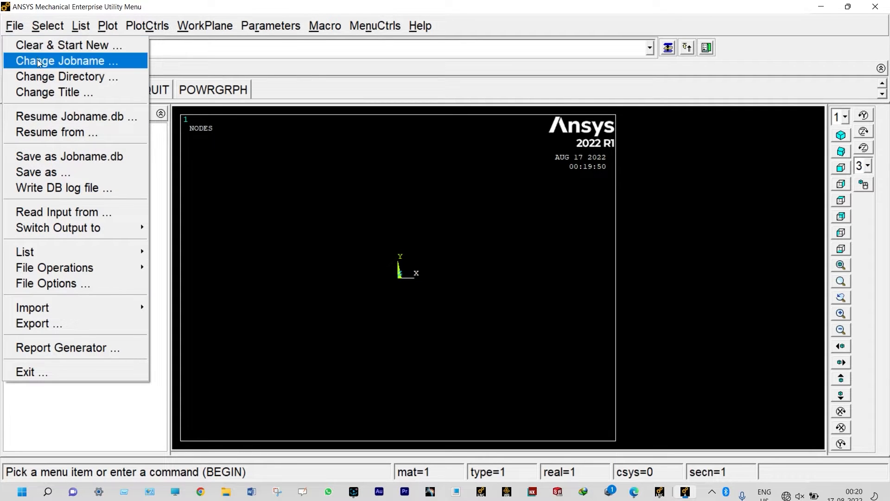
{"action": "left_click", "coordinate": [47, 90]}
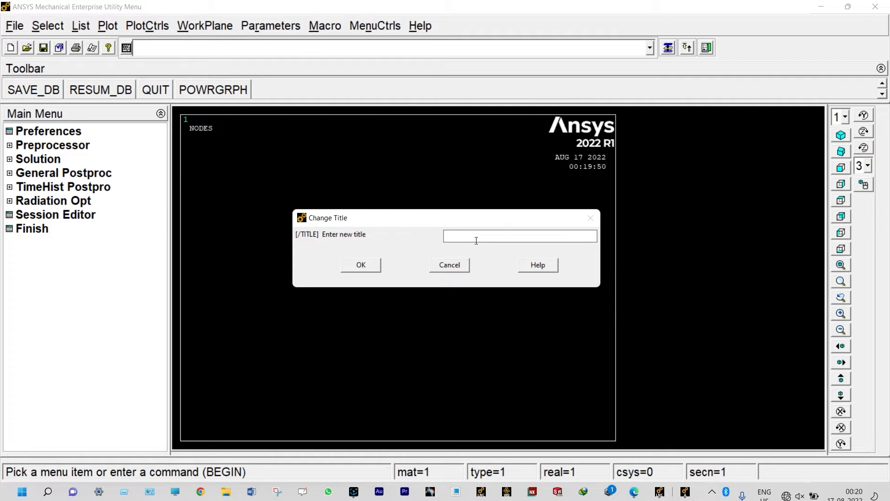
{"action": "type", "text": "Node"}
{"action": "left_click", "coordinate": [364, 264]}
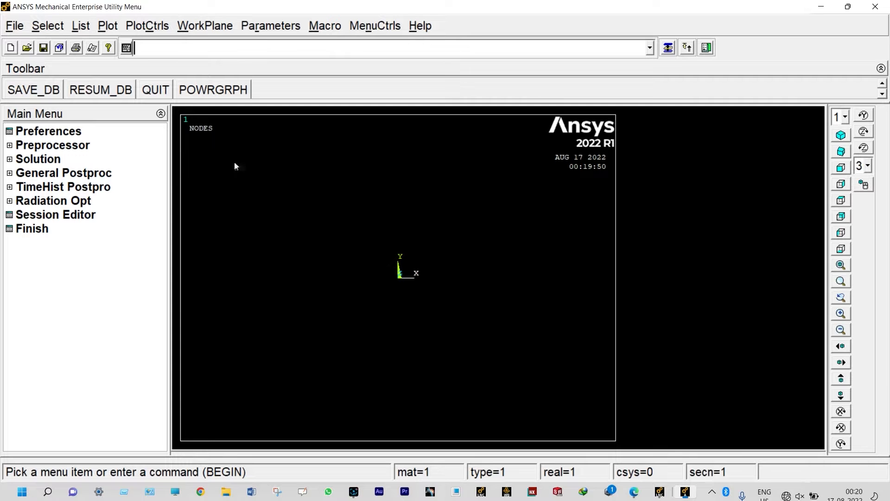
{"action": "left_click", "coordinate": [109, 27]}
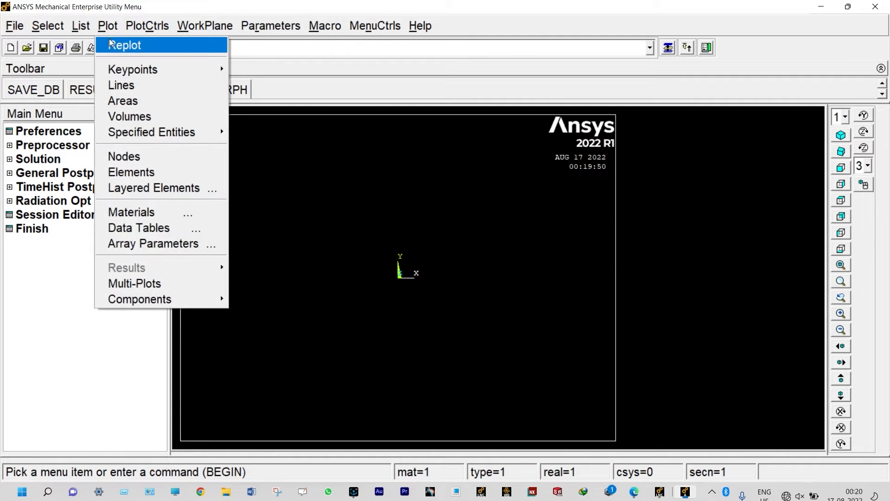
{"action": "left_click", "coordinate": [120, 45]}
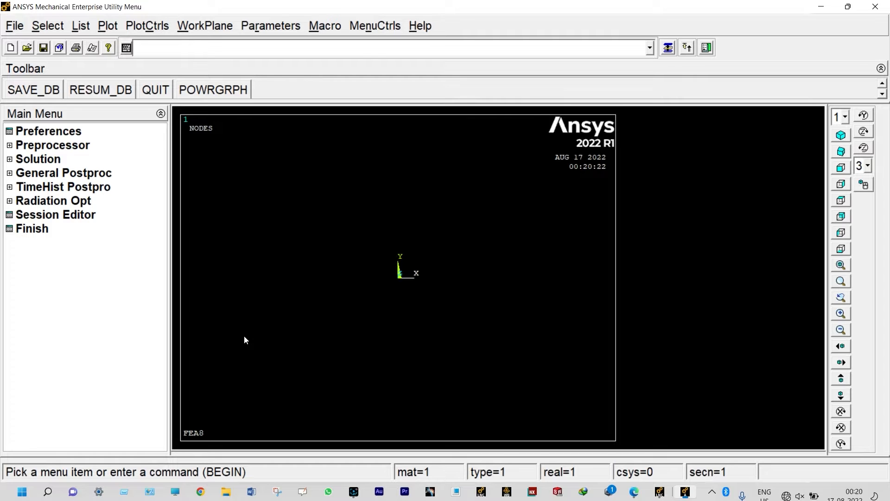
Set the GUI filtering preferences to show only the Thermal discipline.
{"action": "left_click", "coordinate": [62, 132]}
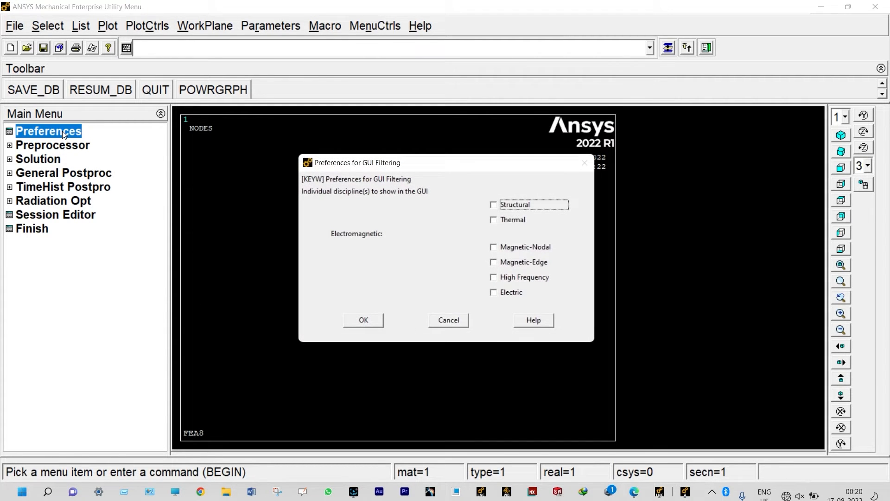
{"action": "left_click", "coordinate": [494, 220]}
{"action": "left_click", "coordinate": [369, 320]}
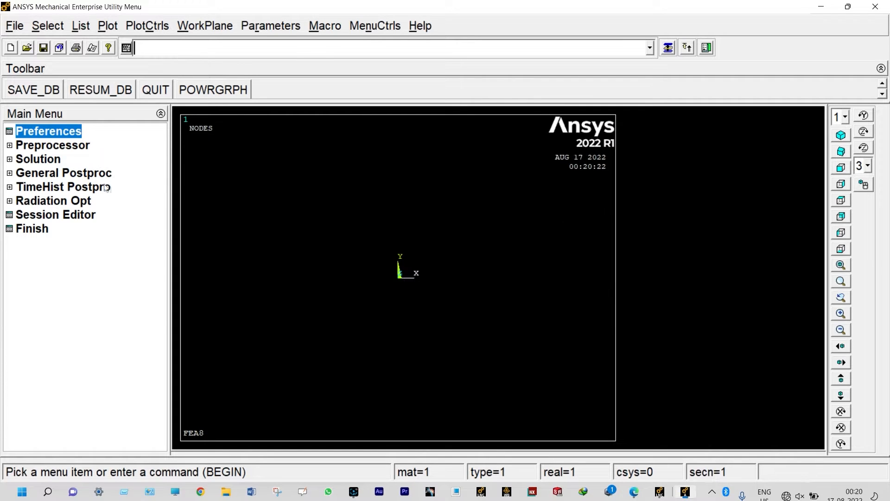
Add the thermal Link element 3D conduction 33 as element type 1.
{"action": "left_click", "coordinate": [64, 147]}
{"action": "left_click", "coordinate": [65, 160]}
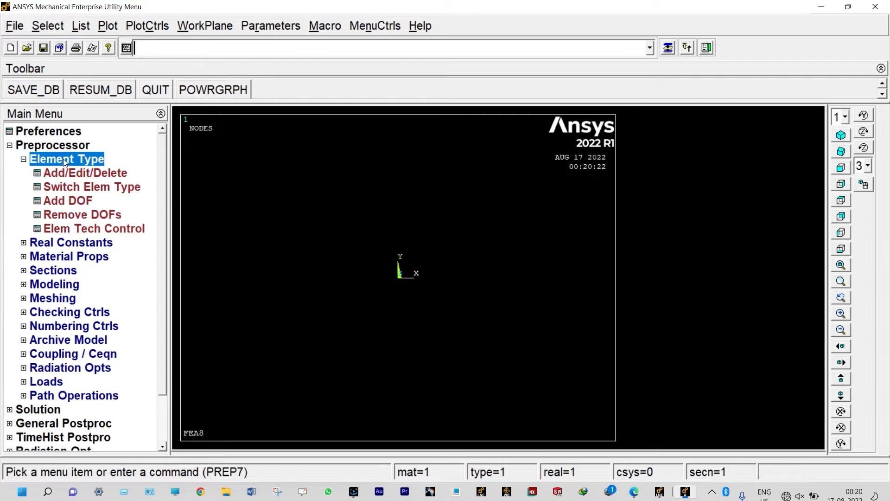
{"action": "left_click", "coordinate": [70, 176]}
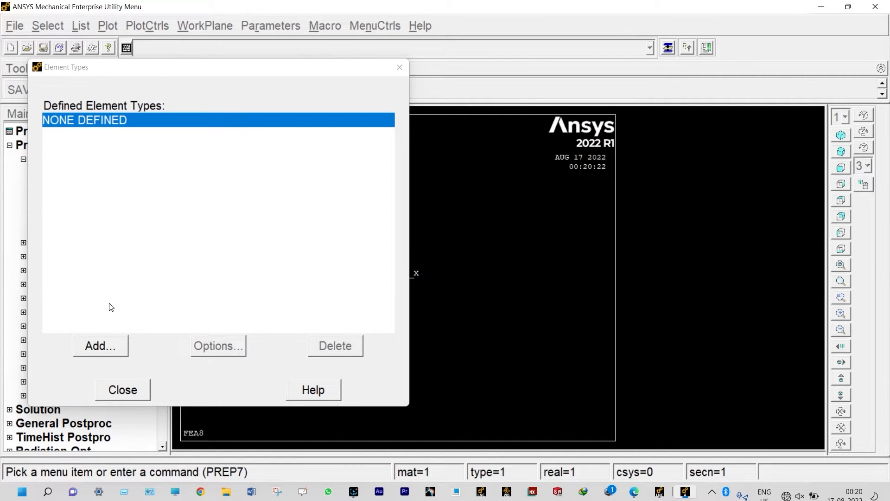
{"action": "left_click", "coordinate": [105, 345]}
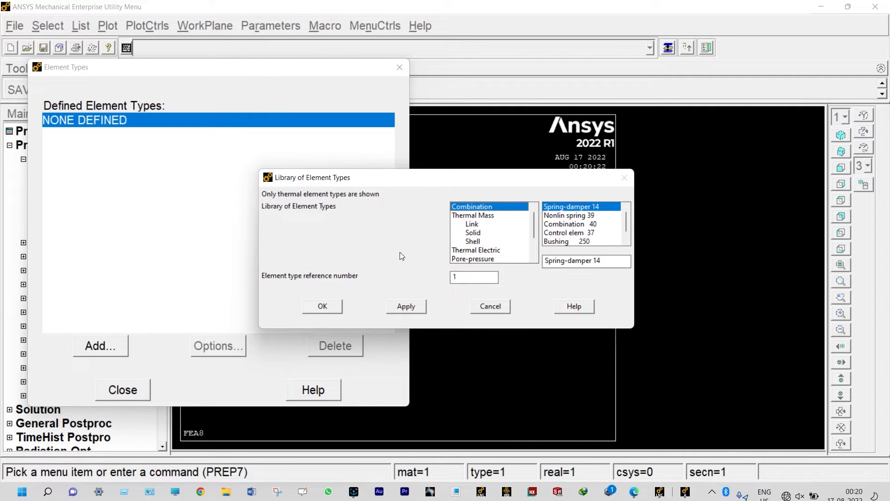
{"action": "left_click", "coordinate": [478, 225]}
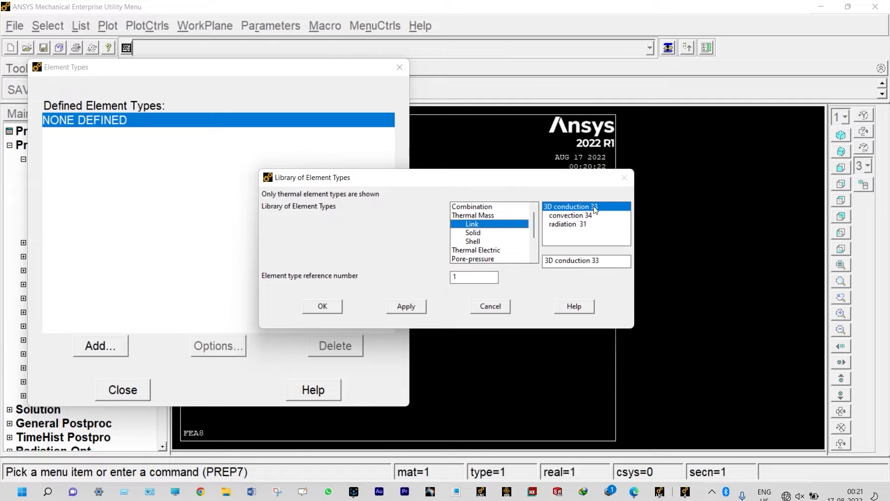
{"action": "left_click", "coordinate": [324, 306]}
{"action": "left_click", "coordinate": [122, 390]}
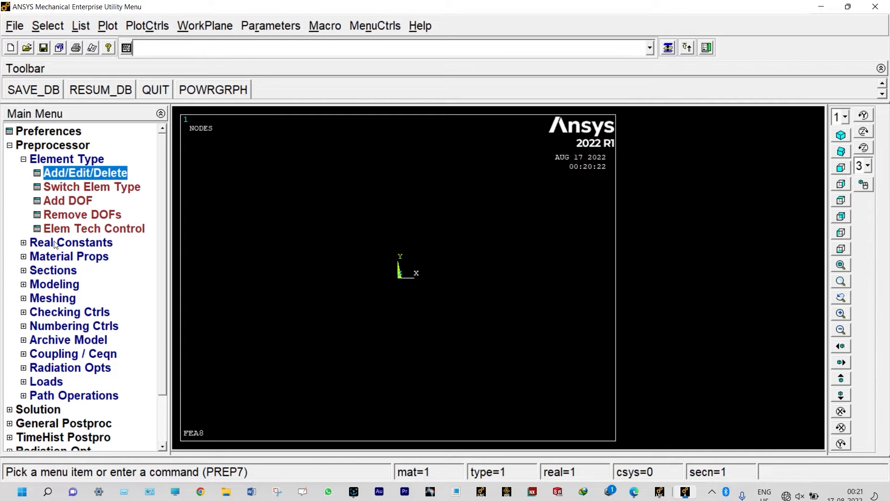
Define real constant set 1 for the LINK33 element with its cross-sectional area.
{"action": "left_click", "coordinate": [54, 244]}
{"action": "double_click", "coordinate": [70, 186]}
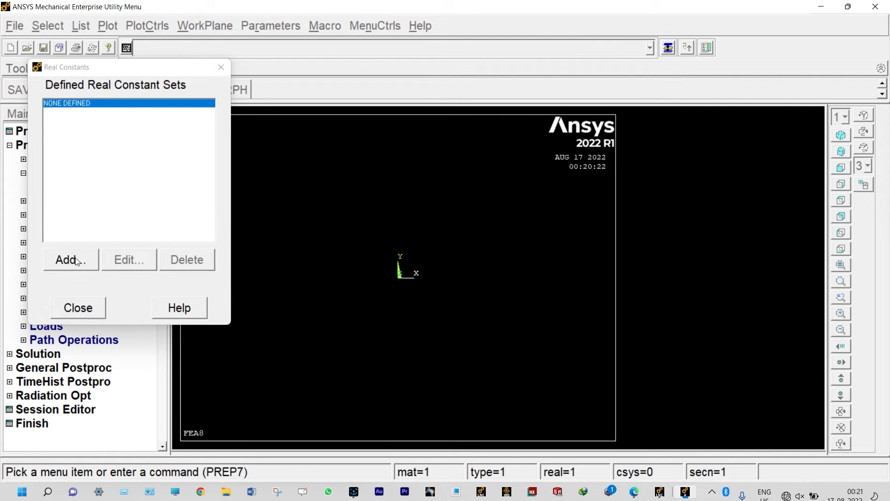
{"action": "left_click", "coordinate": [70, 259]}
{"action": "left_click", "coordinate": [83, 306]}
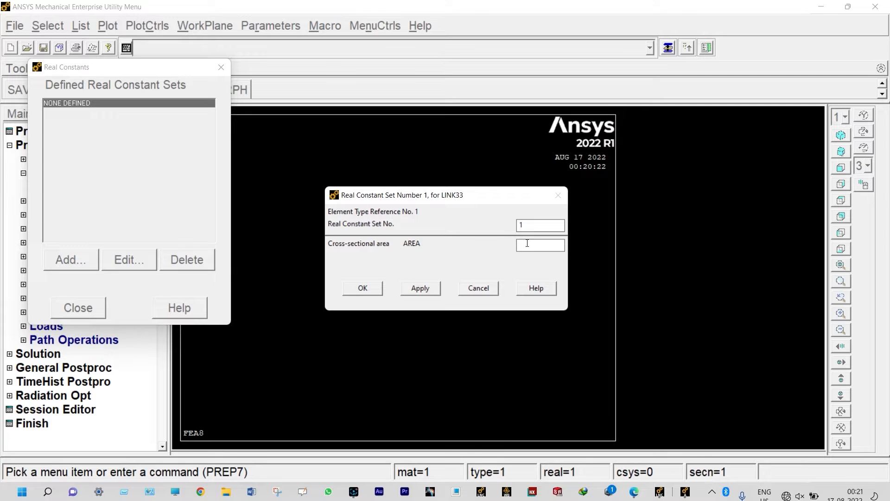
{"action": "left_click", "coordinate": [363, 288]}
{"action": "left_click", "coordinate": [75, 307]}
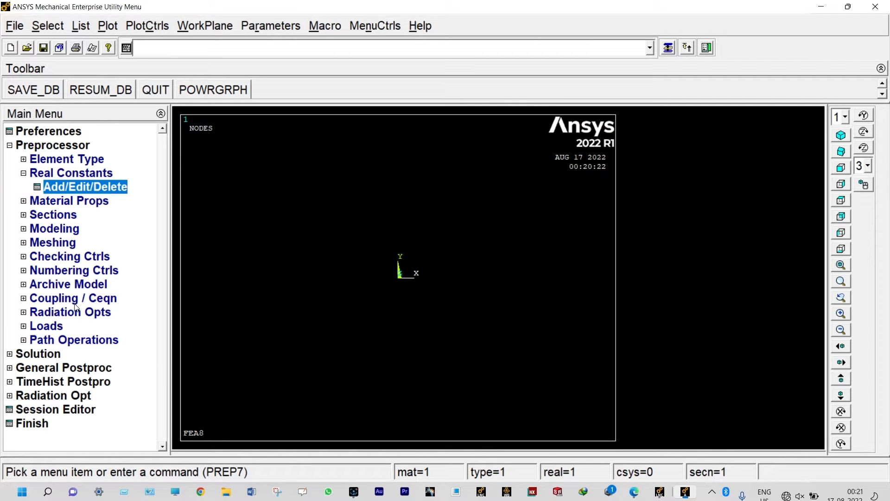
Define isotropic thermal conductivity for the first material model.
{"action": "left_click", "coordinate": [88, 203]}
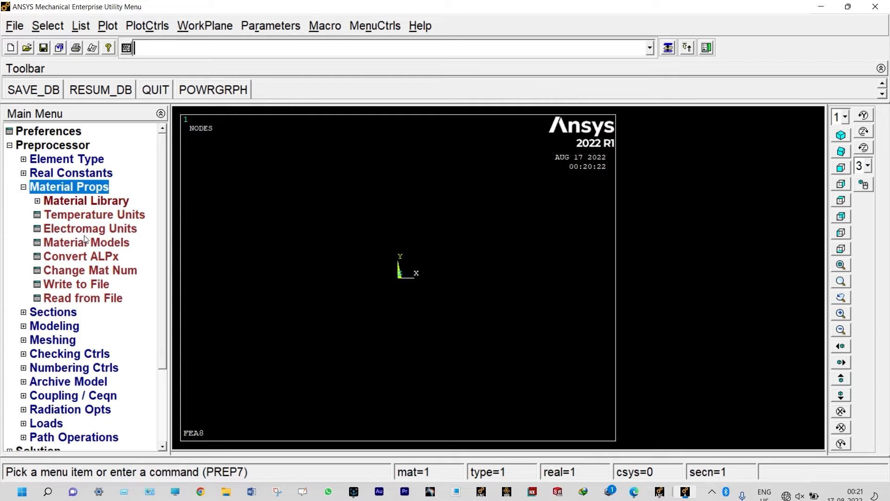
{"action": "double_click", "coordinate": [85, 241]}
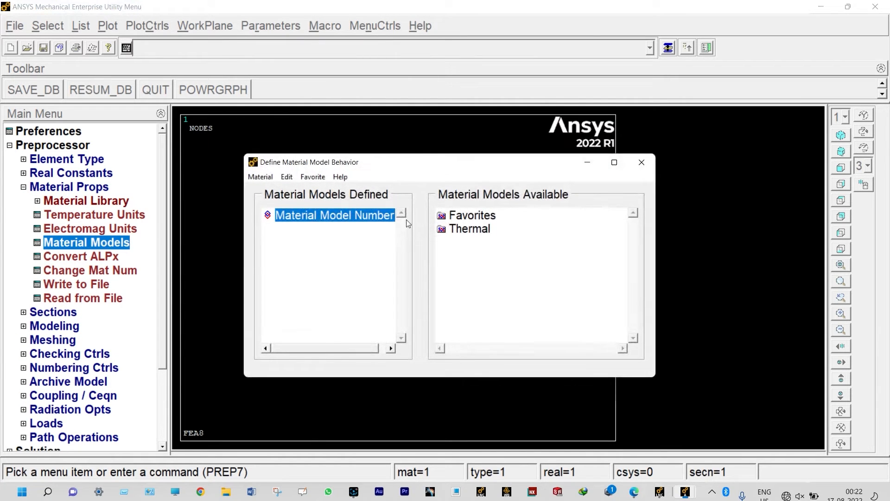
{"action": "double_click", "coordinate": [466, 230]}
{"action": "double_click", "coordinate": [480, 243]}
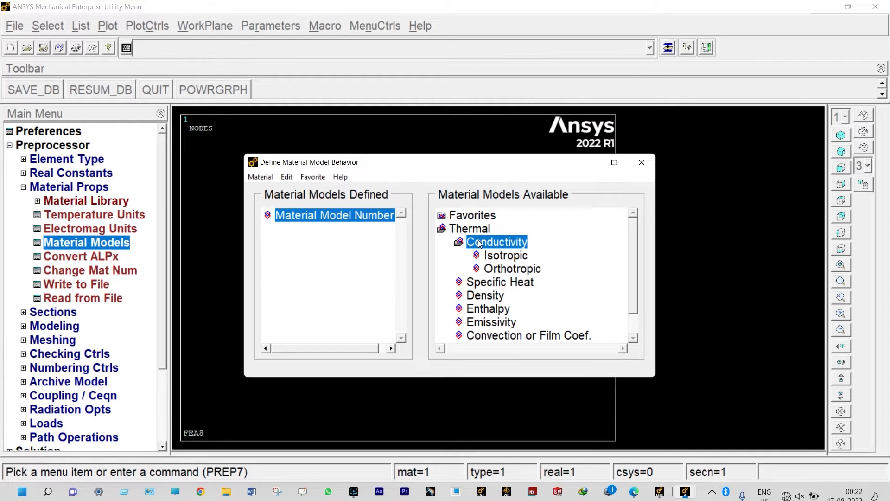
{"action": "double_click", "coordinate": [507, 255]}
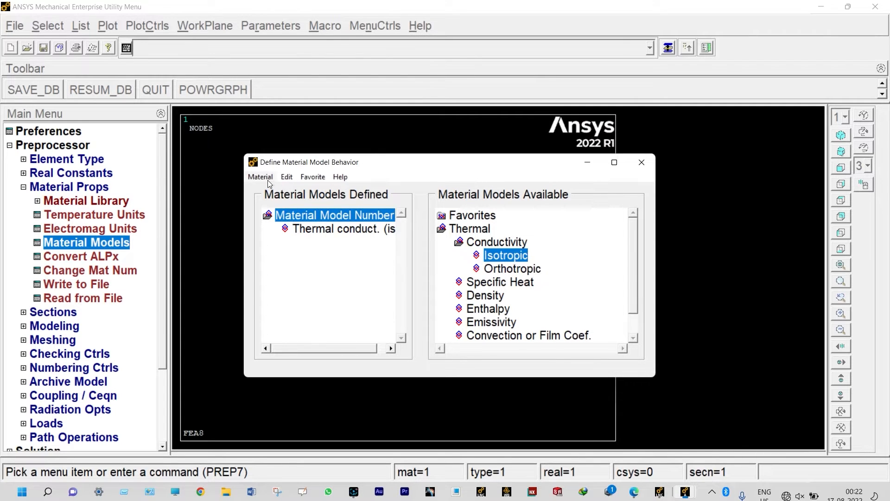
Add a material model with ID 2 and set its isotropic thermal conductivity KXX to 1.
{"action": "left_click", "coordinate": [260, 178]}
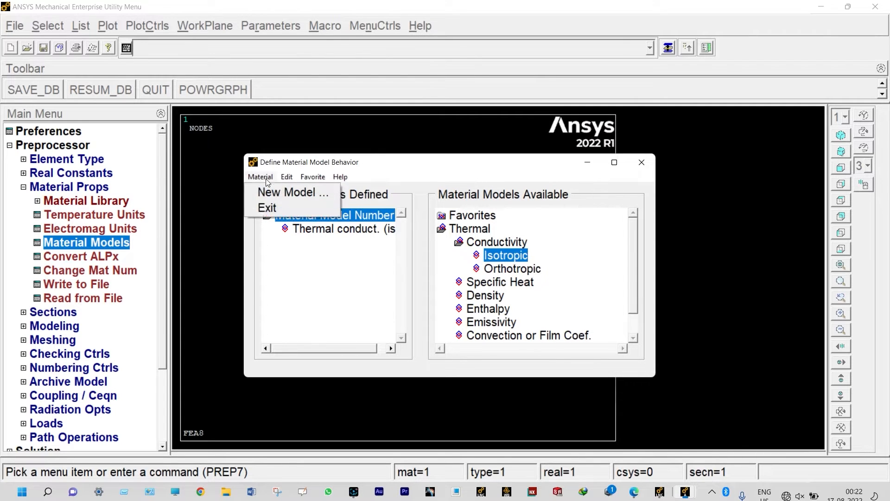
{"action": "left_click", "coordinate": [272, 193]}
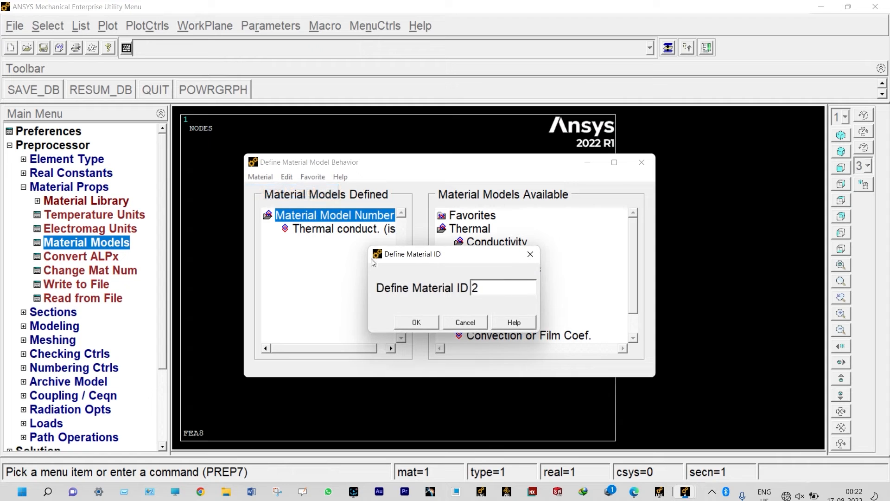
{"action": "left_click", "coordinate": [418, 322]}
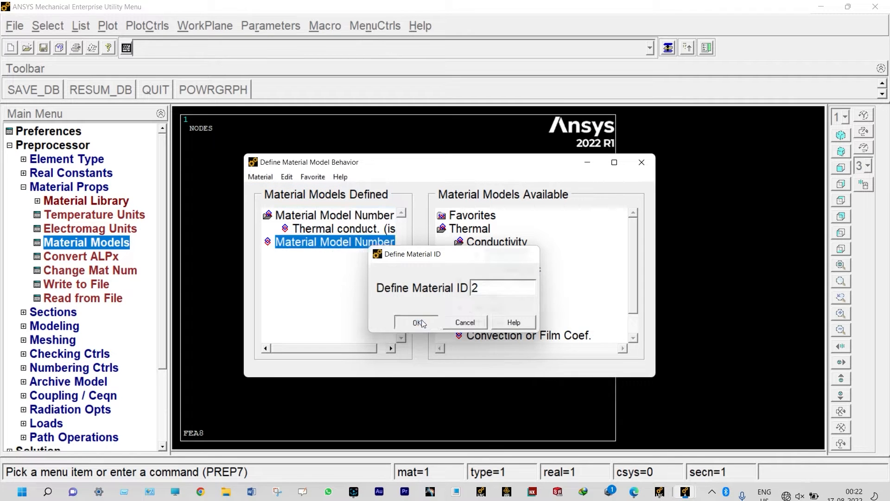
{"action": "double_click", "coordinate": [495, 258]}
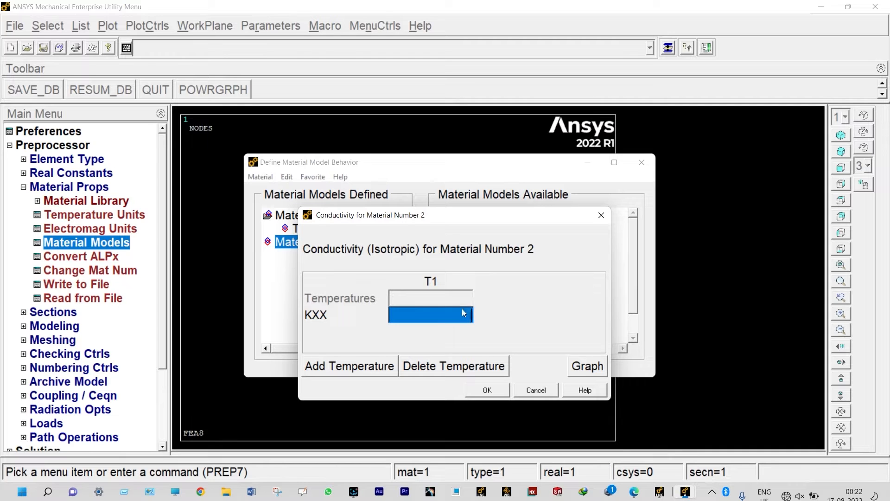
{"action": "type", "text": "1"}
{"action": "left_click", "coordinate": [478, 388]}
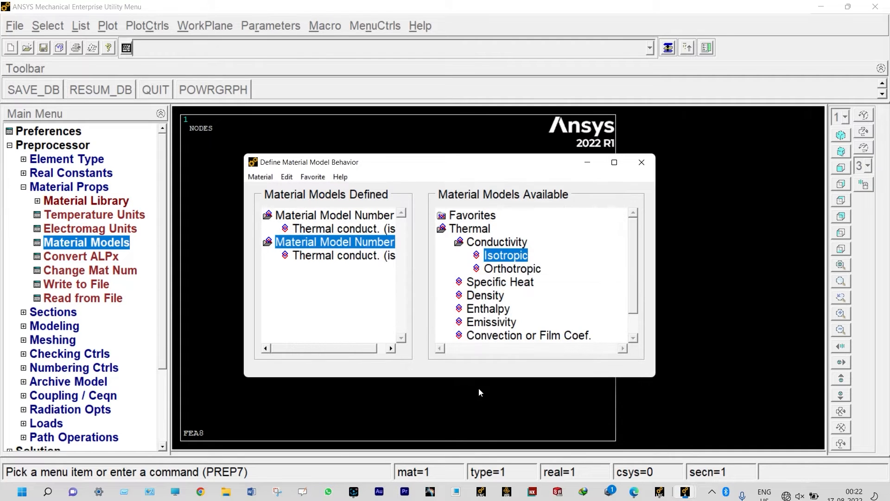
Add a material model with ID 3, set its isotropic thermal conductivity KXX to 15, and finish the material definitions.
{"action": "left_click", "coordinate": [266, 182]}
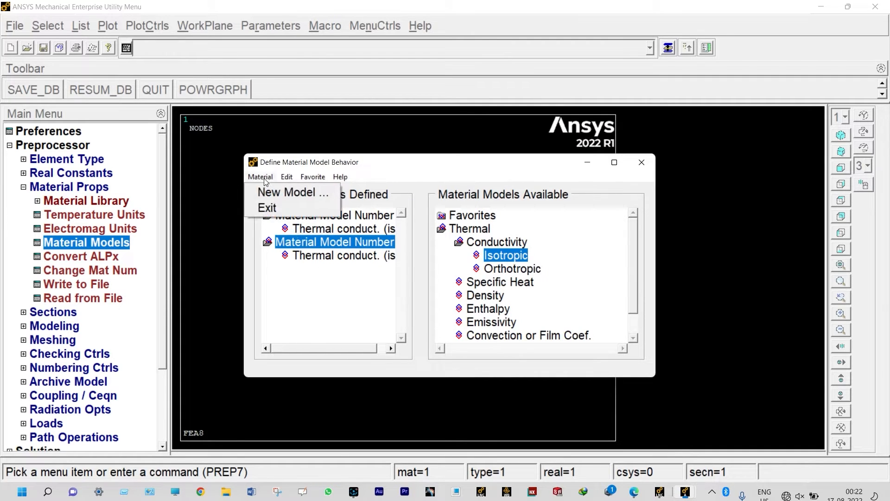
{"action": "left_click", "coordinate": [271, 191]}
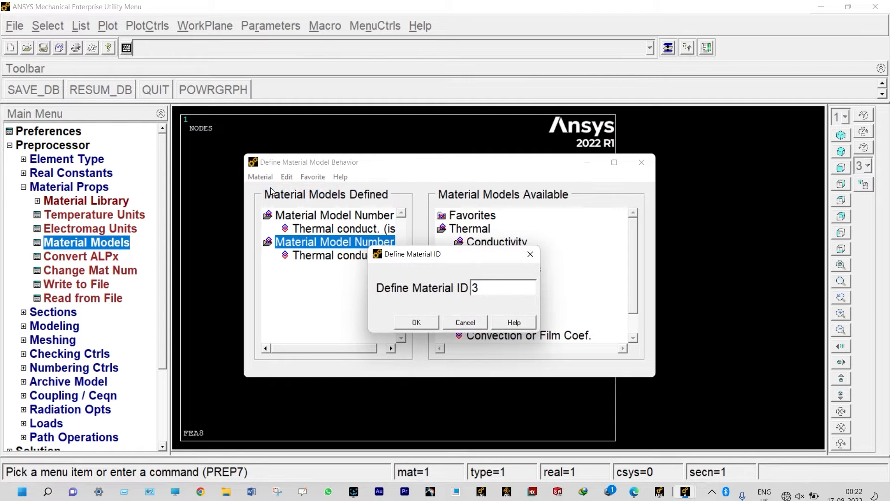
{"action": "left_click", "coordinate": [416, 322]}
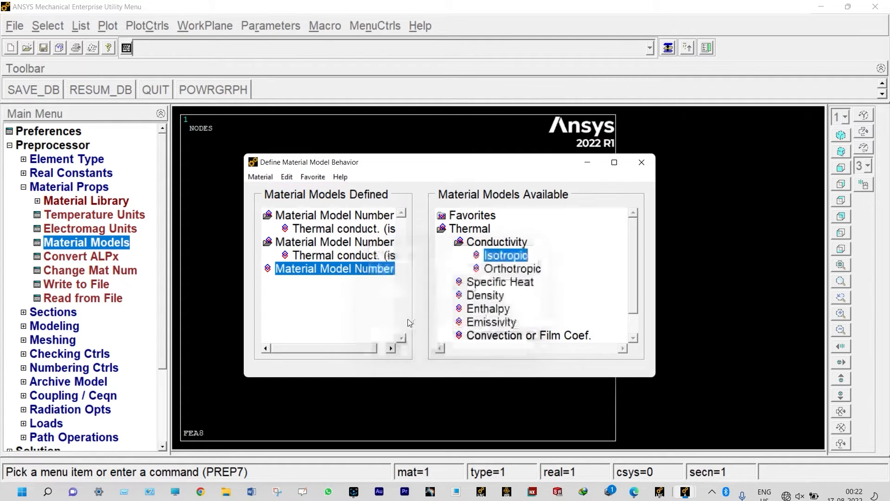
{"action": "double_click", "coordinate": [507, 255]}
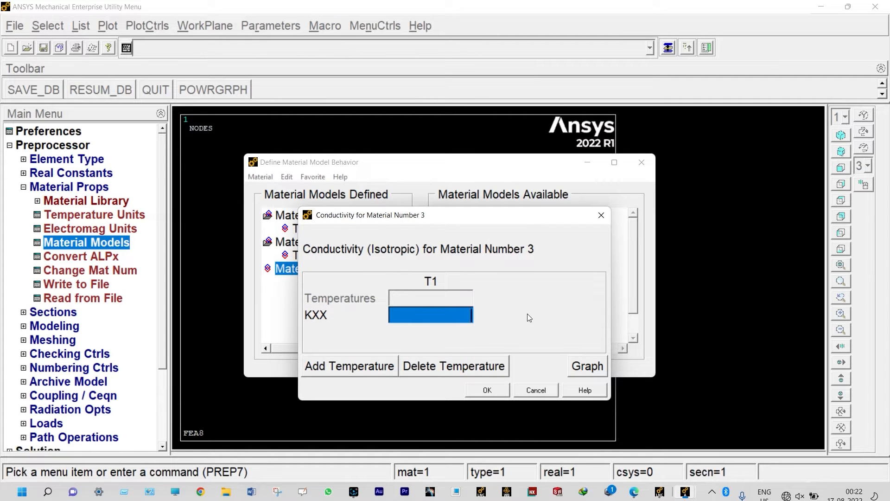
{"action": "type", "text": "15"}
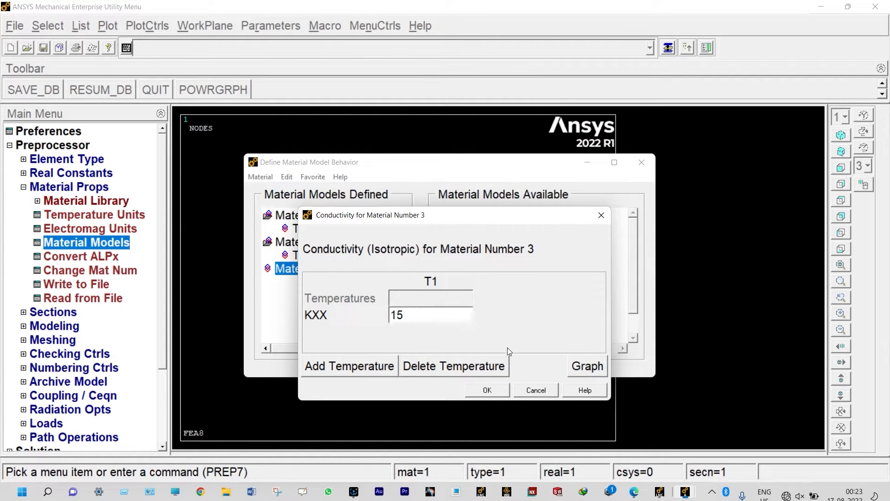
{"action": "left_click", "coordinate": [493, 390]}
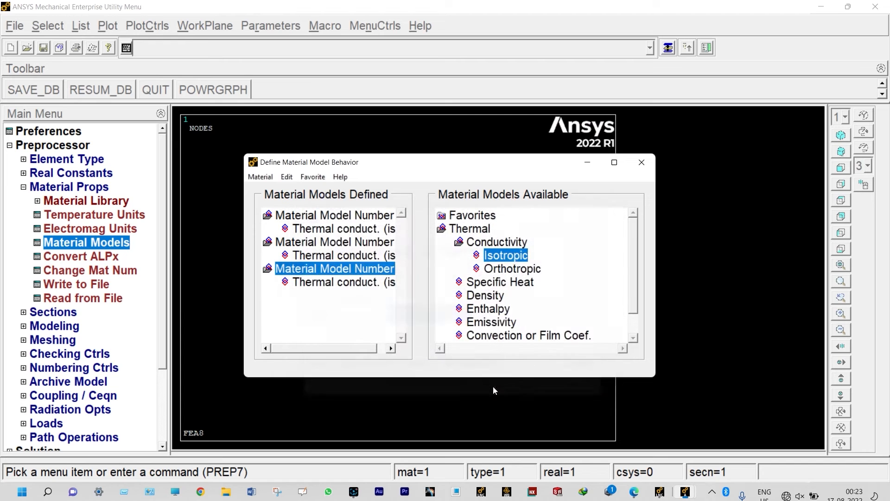
{"action": "left_click", "coordinate": [645, 163]}
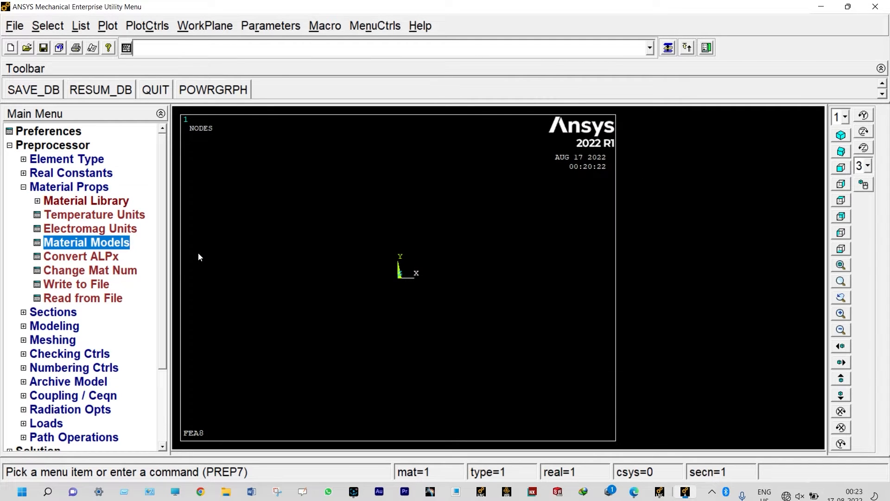
Create the first node at the origin of the active coordinate system.
{"action": "left_click", "coordinate": [23, 187]}
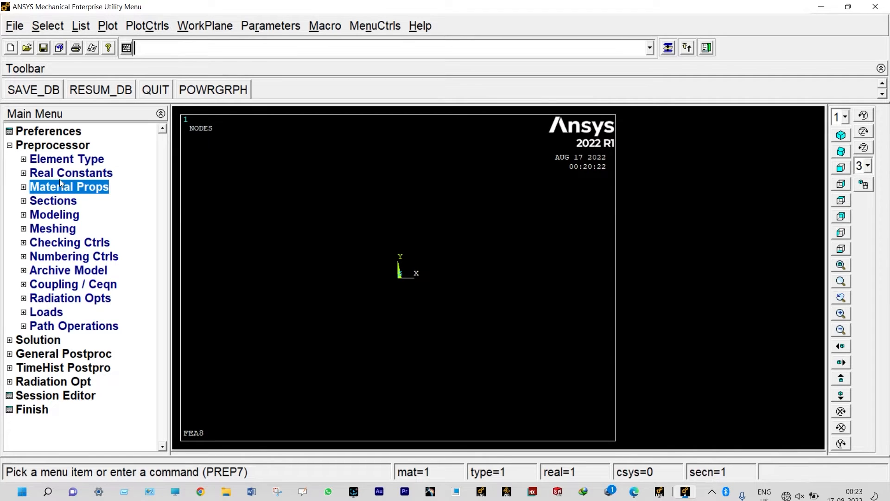
{"action": "left_click", "coordinate": [49, 216]}
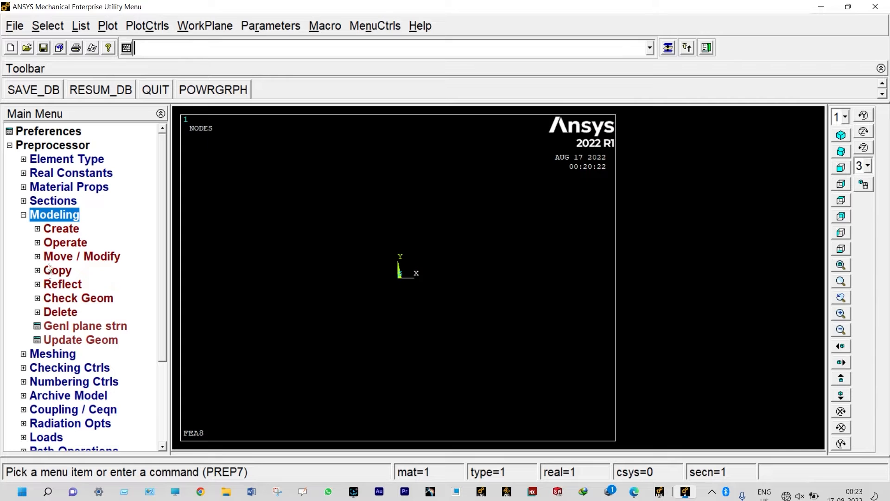
{"action": "left_click", "coordinate": [45, 230]}
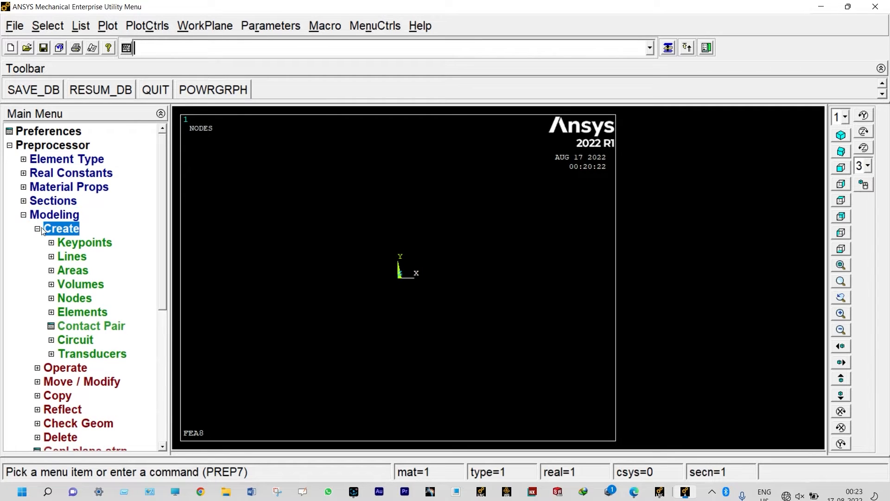
{"action": "left_click", "coordinate": [51, 299]}
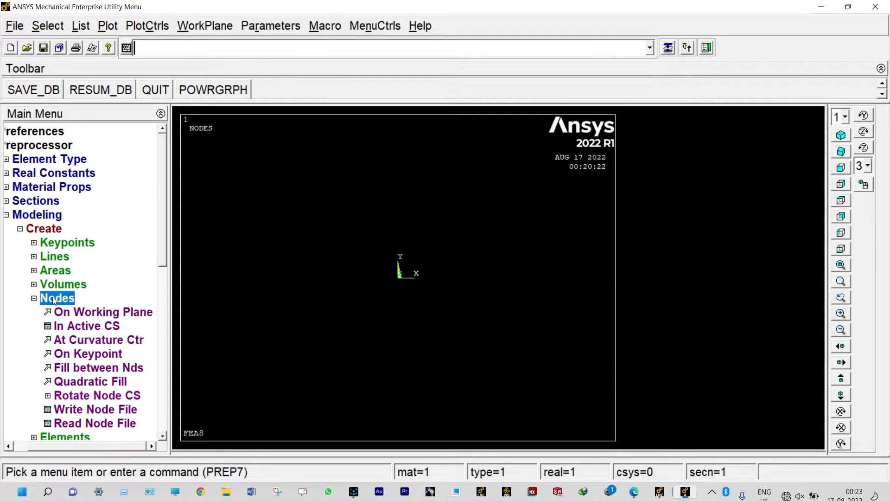
{"action": "left_click", "coordinate": [86, 326]}
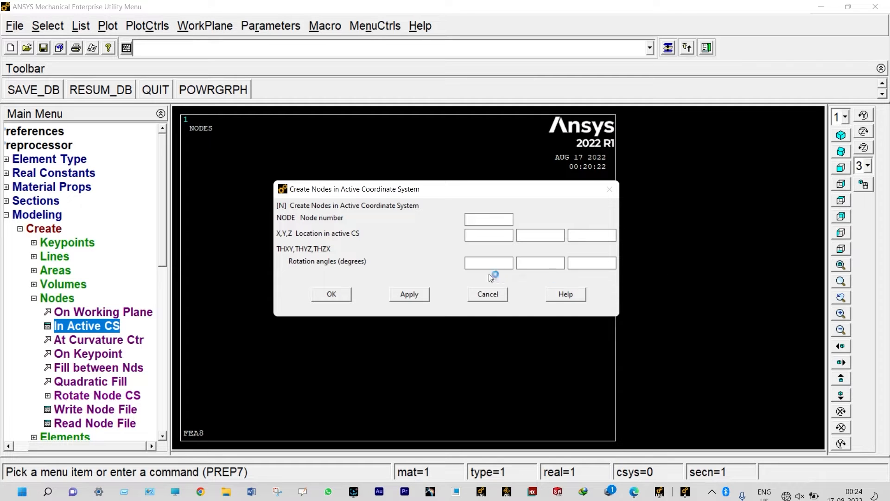
{"action": "left_click", "coordinate": [413, 296]}
Create three more nodes in the active coordinate system at X = 0.1, 0.2 and 0.3.
{"action": "left_click", "coordinate": [475, 237]}
{"action": "type", "text": "0.1"}
{"action": "left_click", "coordinate": [410, 295]}
{"action": "type", "text": "2"}
{"action": "left_click", "coordinate": [403, 295]}
{"action": "key", "text": "BackSpace"}
{"action": "type", "text": "3"}
{"action": "left_click", "coordinate": [334, 296]}
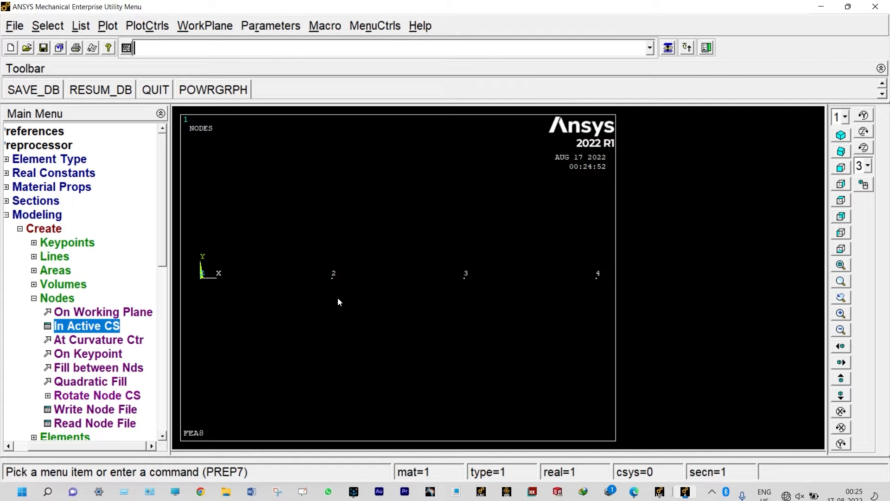
Create an auto-numbered element through nodes 1 and 2 using element type LINK33, material number 1 and real constant set 1.
{"action": "left_click", "coordinate": [34, 300]}
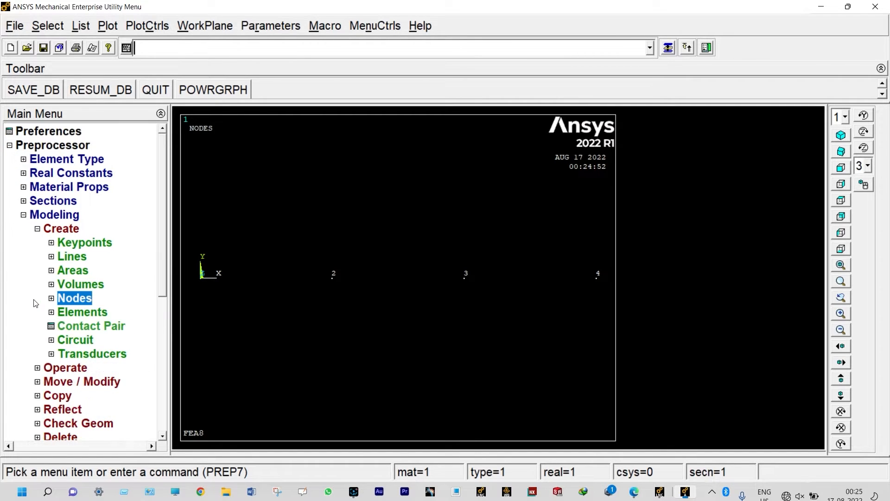
{"action": "left_click", "coordinate": [54, 311]}
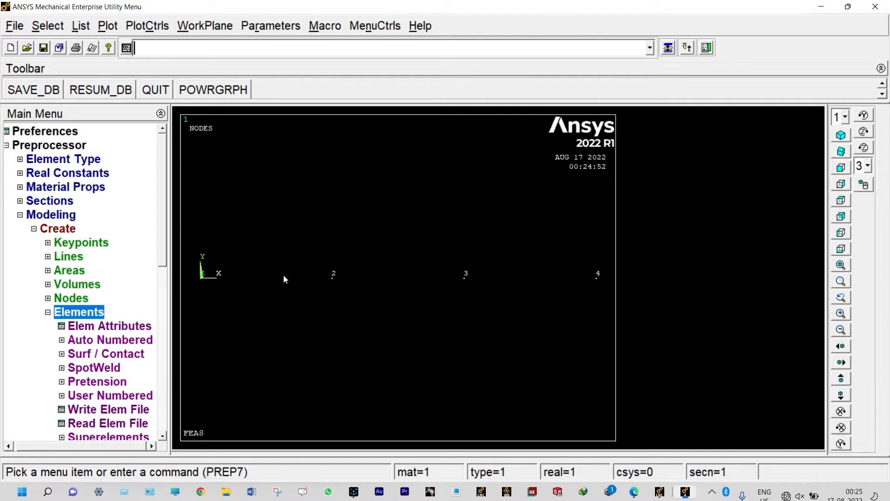
{"action": "left_click", "coordinate": [128, 328]}
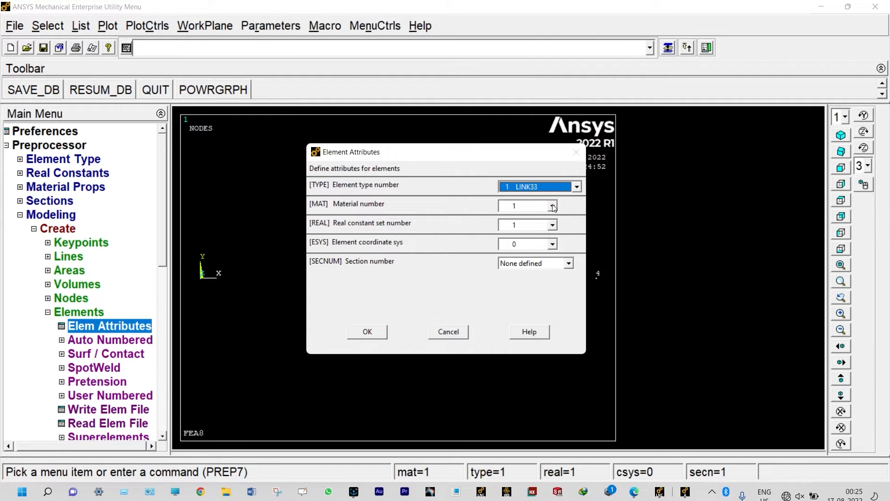
{"action": "left_click", "coordinate": [366, 331]}
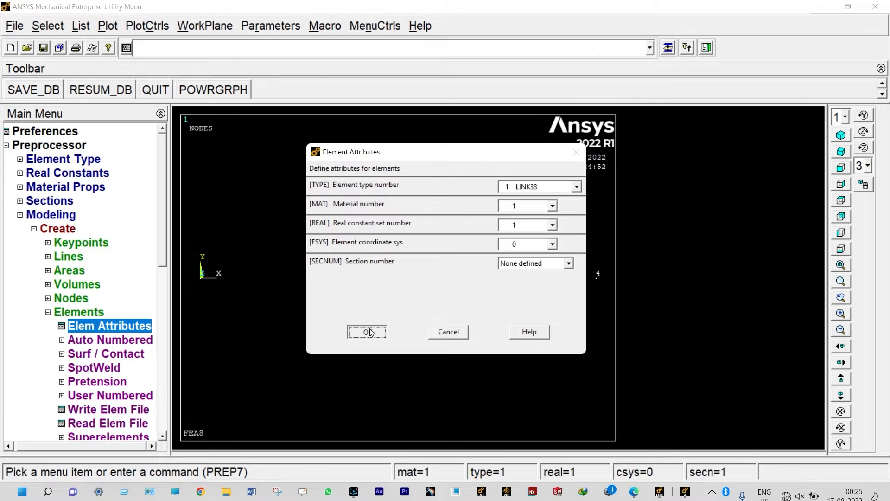
{"action": "left_click", "coordinate": [134, 344]}
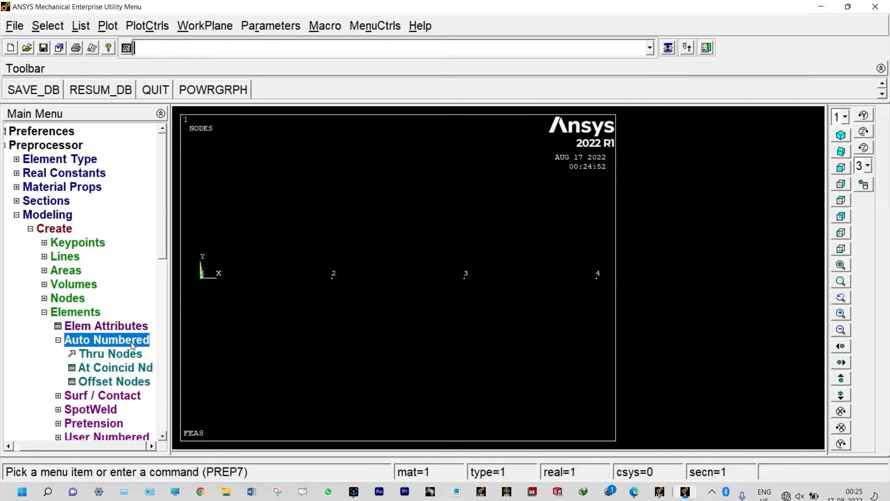
{"action": "left_click", "coordinate": [129, 355]}
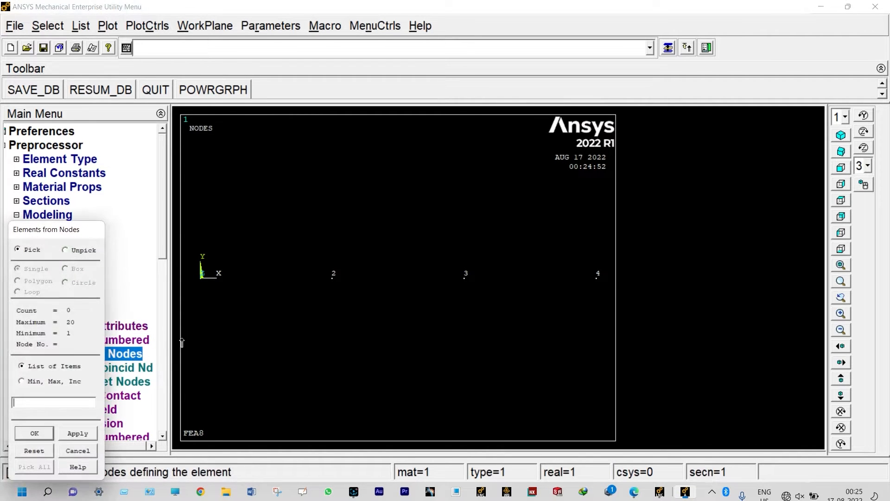
{"action": "left_click", "coordinate": [203, 295]}
{"action": "left_click", "coordinate": [329, 288]}
{"action": "left_click", "coordinate": [35, 433]}
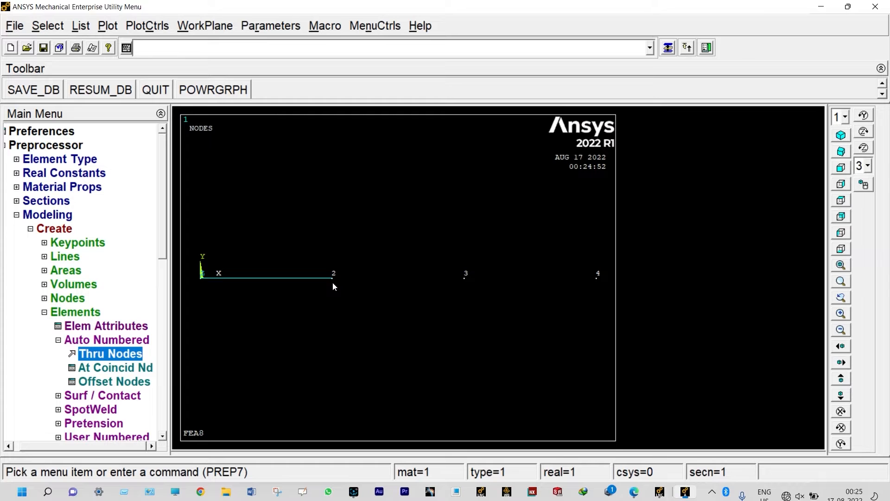
Set the element attributes to material number 2 and create an auto-numbered element through nodes 2 and 3.
{"action": "left_click", "coordinate": [129, 326]}
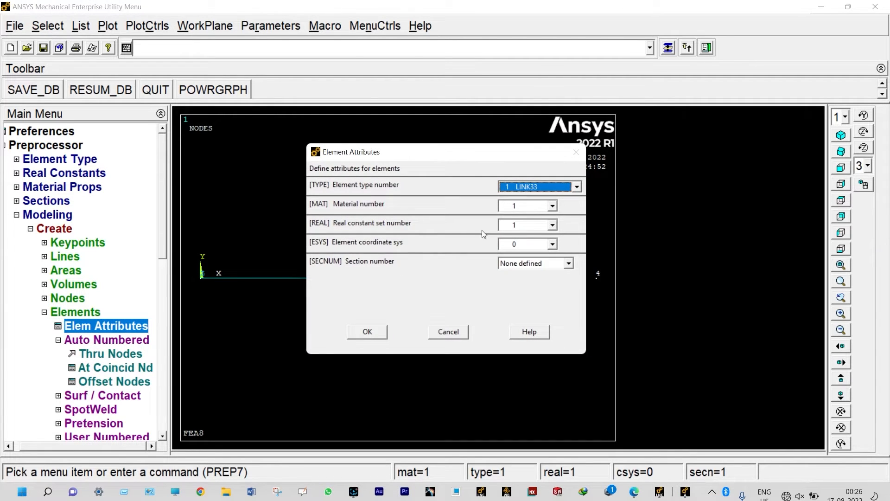
{"action": "left_click", "coordinate": [552, 206]}
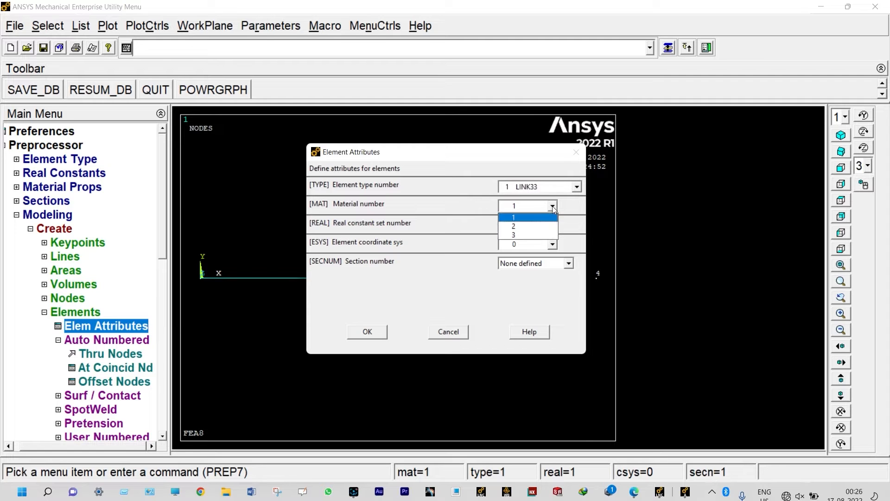
{"action": "left_click", "coordinate": [521, 226]}
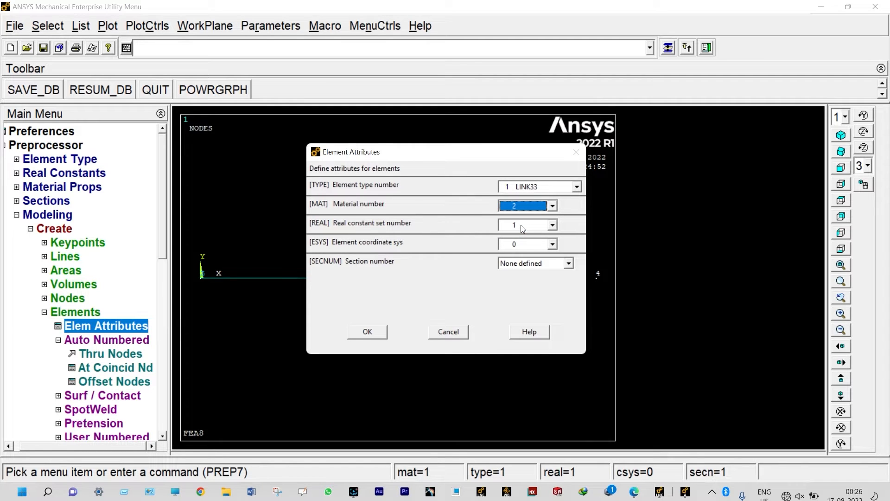
{"action": "left_click", "coordinate": [374, 328]}
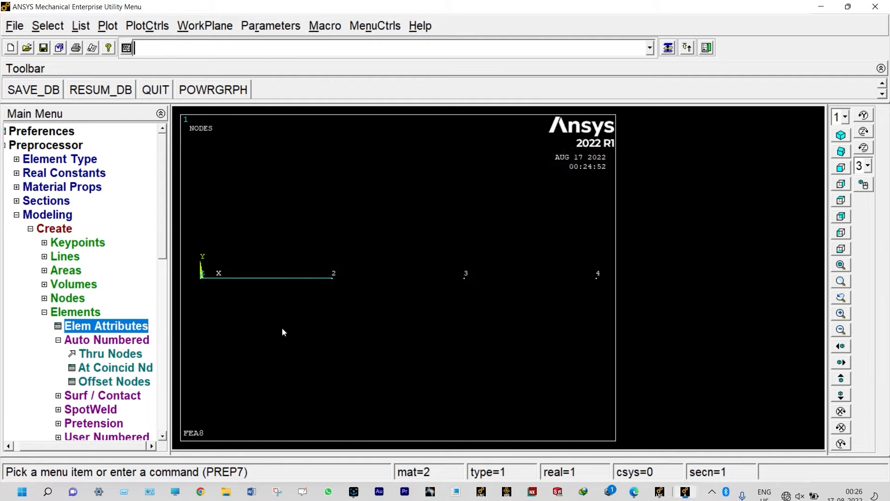
{"action": "left_click", "coordinate": [129, 356]}
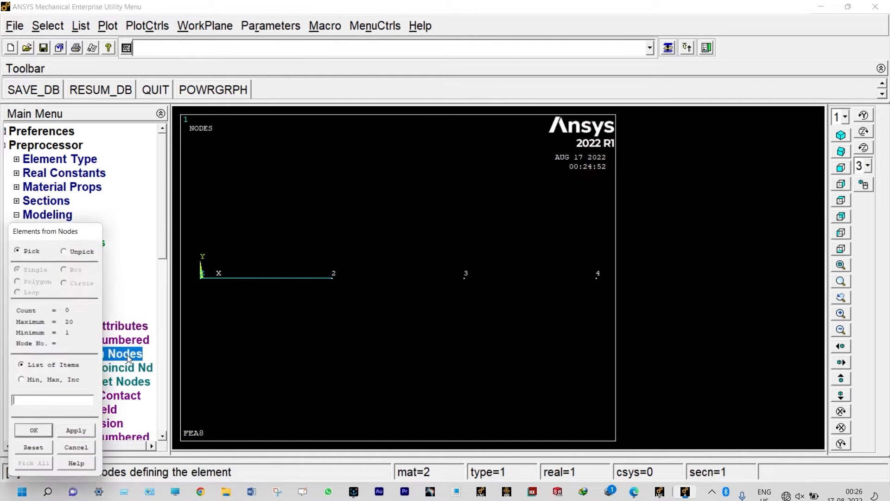
{"action": "left_click", "coordinate": [332, 287]}
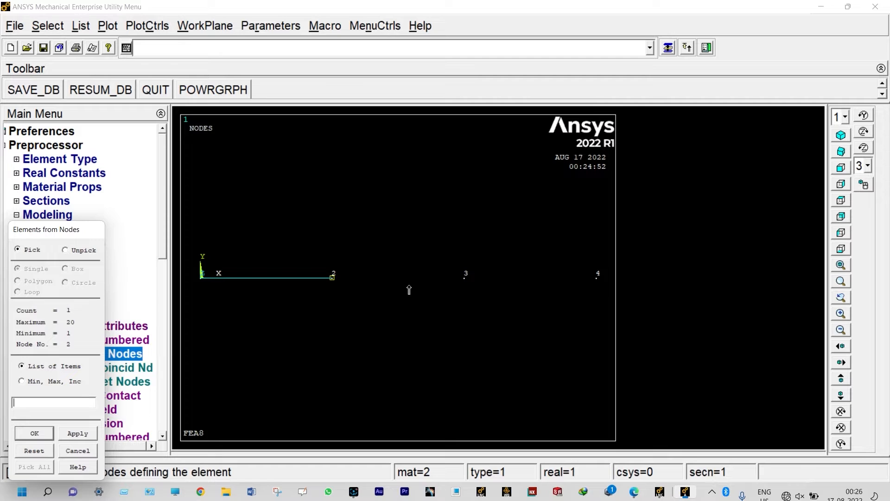
{"action": "left_click", "coordinate": [468, 283]}
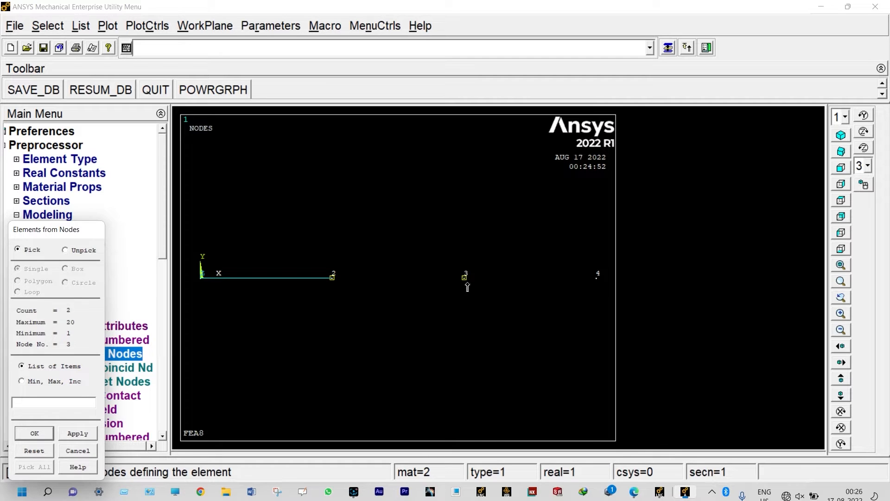
{"action": "left_click", "coordinate": [49, 433]}
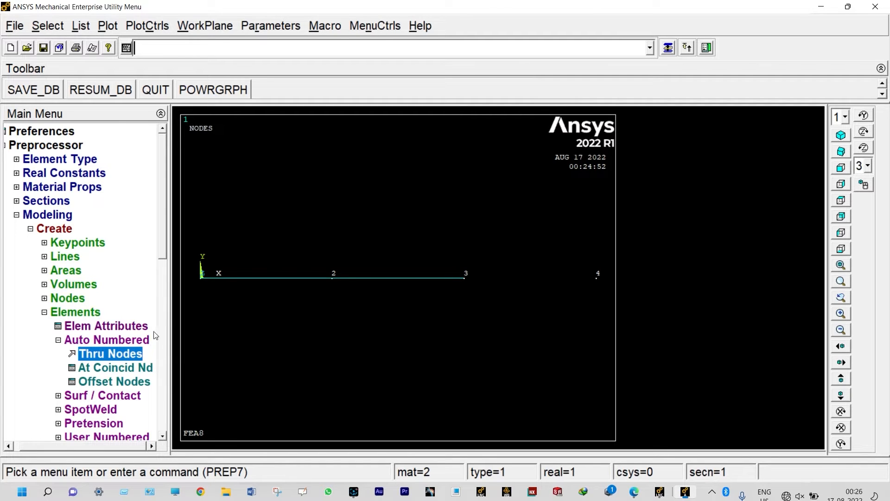
Set the element attributes to material number 3 and create an auto-numbered element through nodes 3 and 4.
{"action": "left_click", "coordinate": [138, 330]}
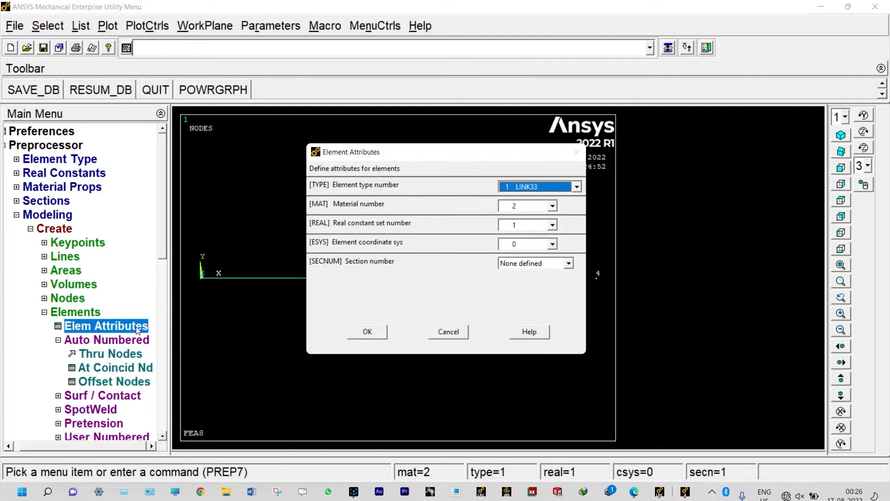
{"action": "left_click", "coordinate": [552, 206]}
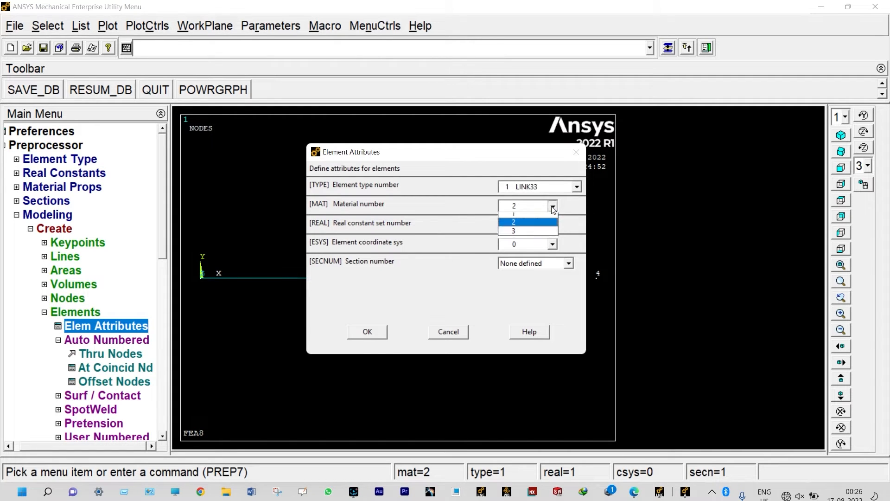
{"action": "left_click", "coordinate": [524, 235]}
{"action": "left_click", "coordinate": [368, 331]}
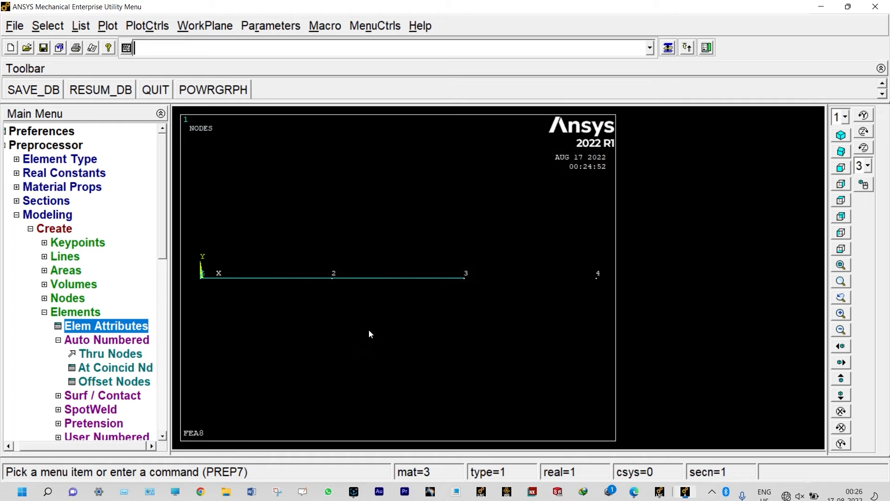
{"action": "left_click", "coordinate": [126, 355]}
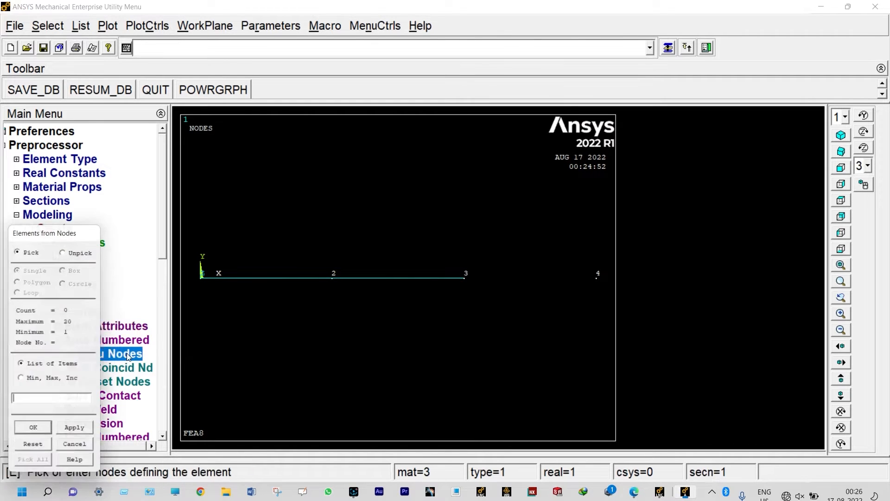
{"action": "left_click", "coordinate": [466, 293]}
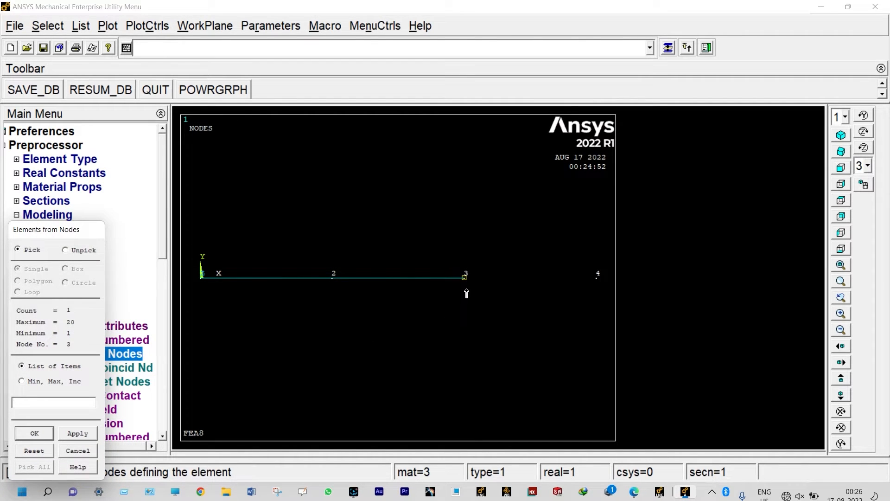
{"action": "left_click", "coordinate": [588, 290]}
{"action": "left_click", "coordinate": [35, 433]}
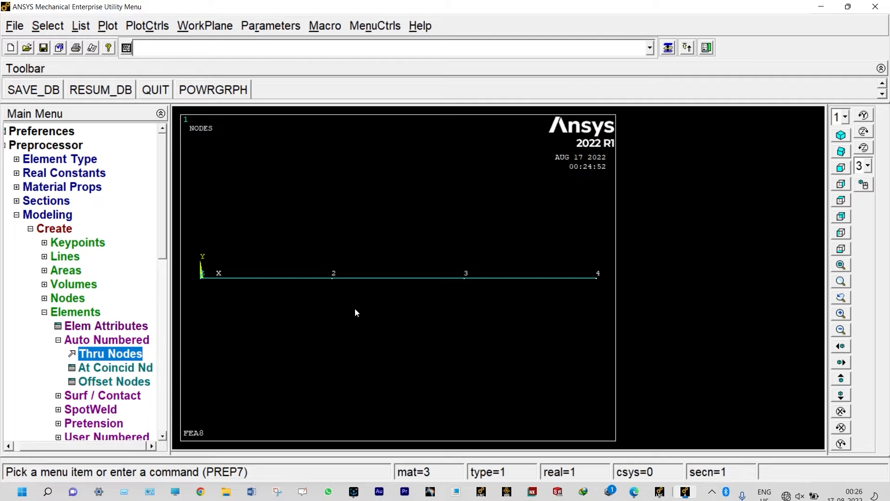
Set the new analysis type to Steady-State for the finished element model.
{"action": "left_click", "coordinate": [45, 313]}
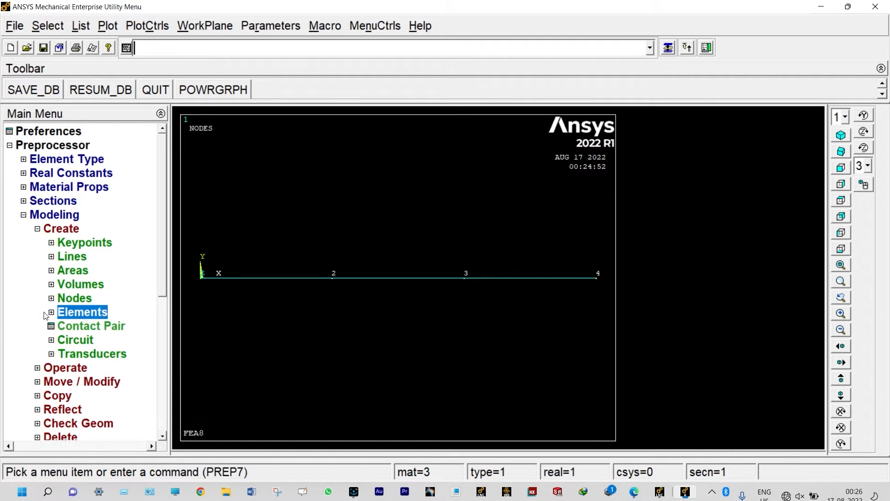
{"action": "left_click", "coordinate": [23, 216]}
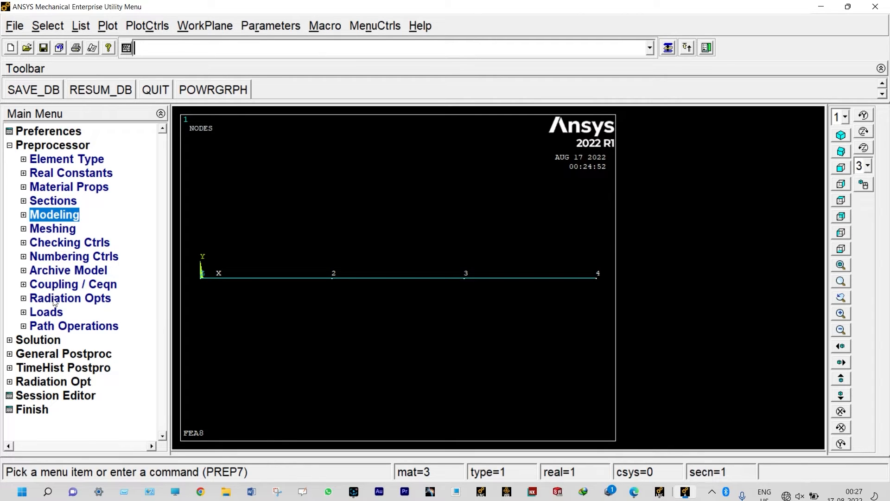
{"action": "left_click", "coordinate": [41, 312]}
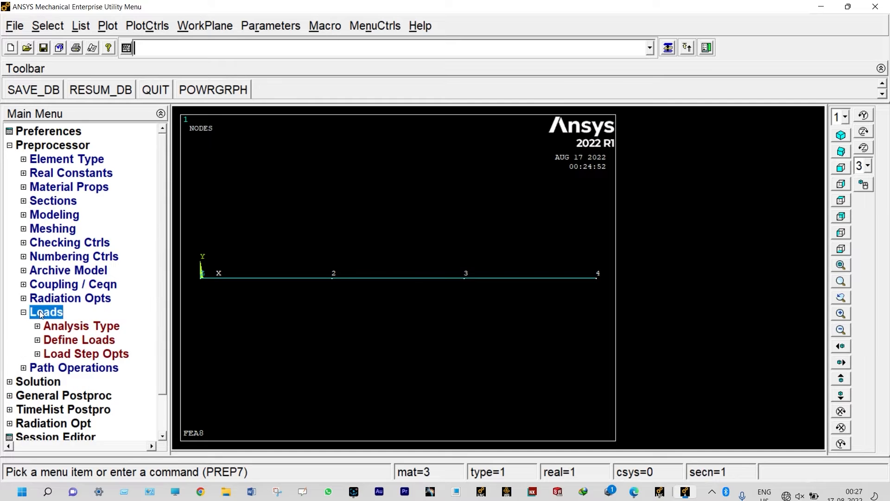
{"action": "left_click", "coordinate": [52, 326]}
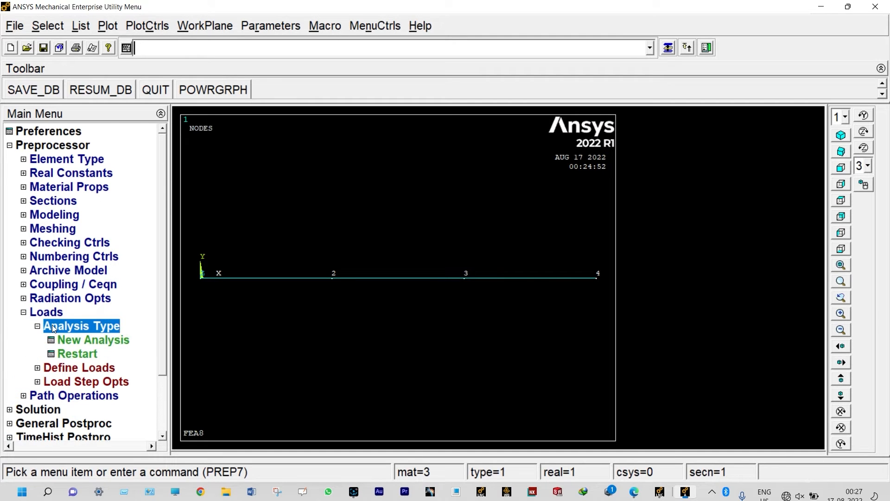
{"action": "left_click", "coordinate": [71, 341]}
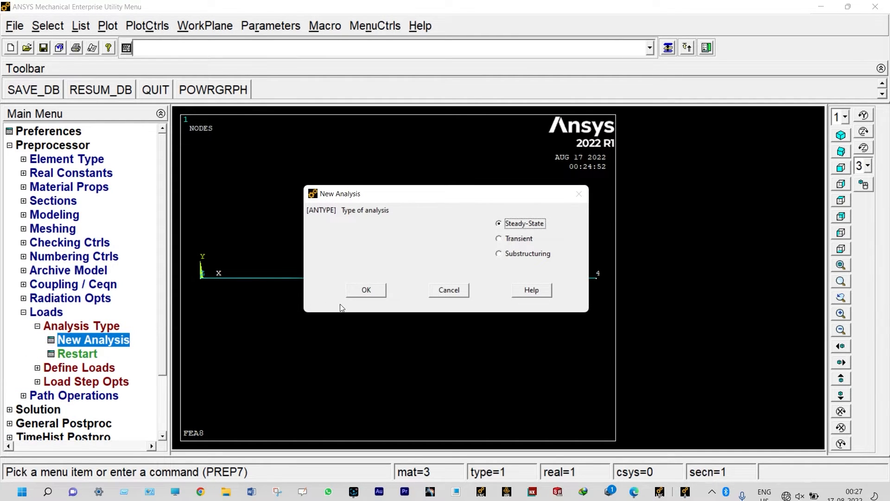
{"action": "left_click", "coordinate": [357, 293]}
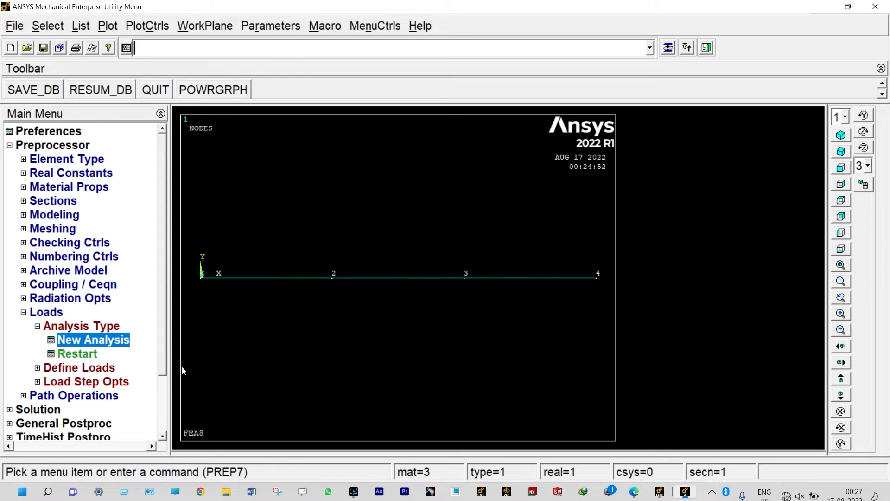
Apply a constant TEMP load of 200 on node 1 as a thermal boundary condition.
{"action": "left_click", "coordinate": [97, 369]}
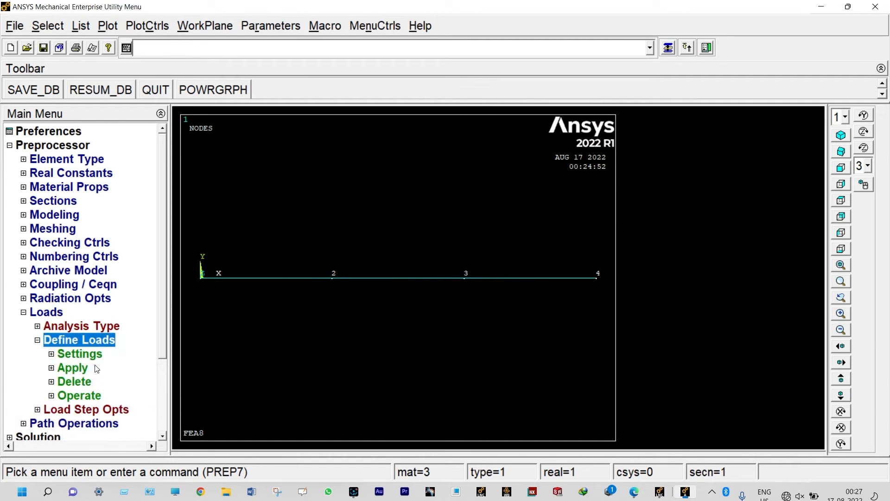
{"action": "left_click", "coordinate": [72, 369]}
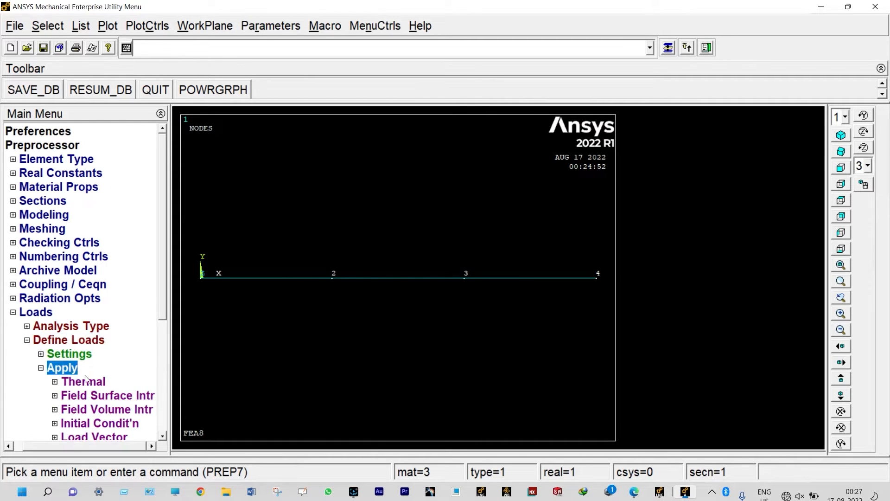
{"action": "left_click", "coordinate": [88, 380]}
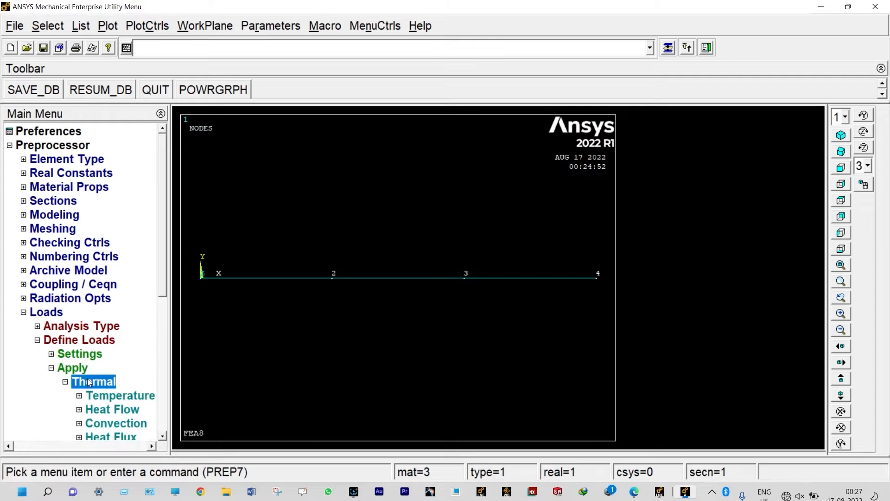
{"action": "left_click", "coordinate": [108, 399]}
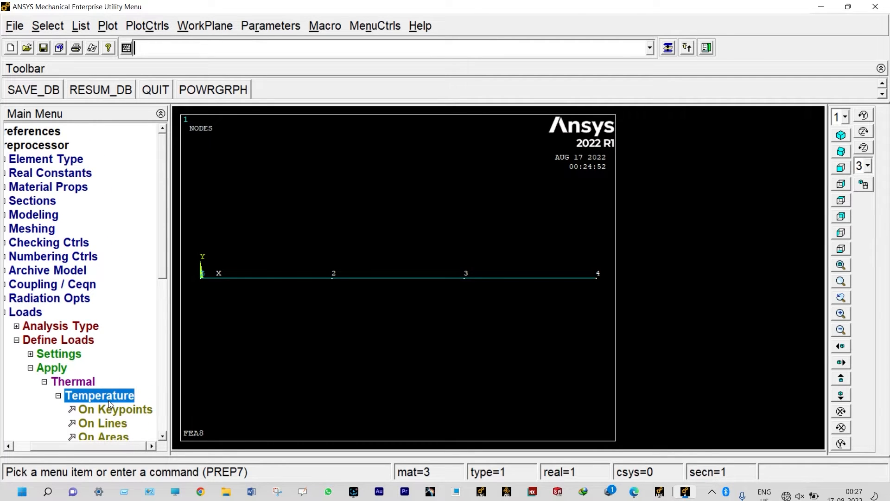
{"action": "left_click", "coordinate": [162, 437]}
{"action": "left_click", "coordinate": [161, 437]}
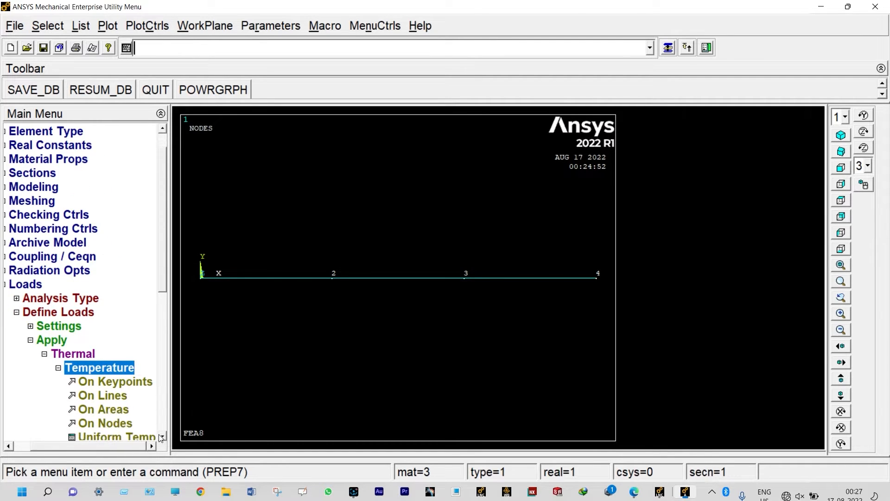
{"action": "left_click", "coordinate": [116, 424]}
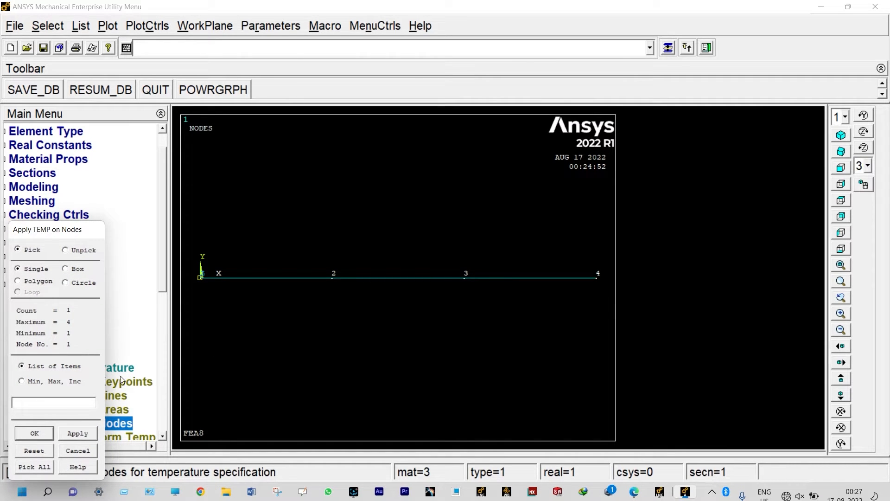
{"action": "left_click", "coordinate": [79, 433]}
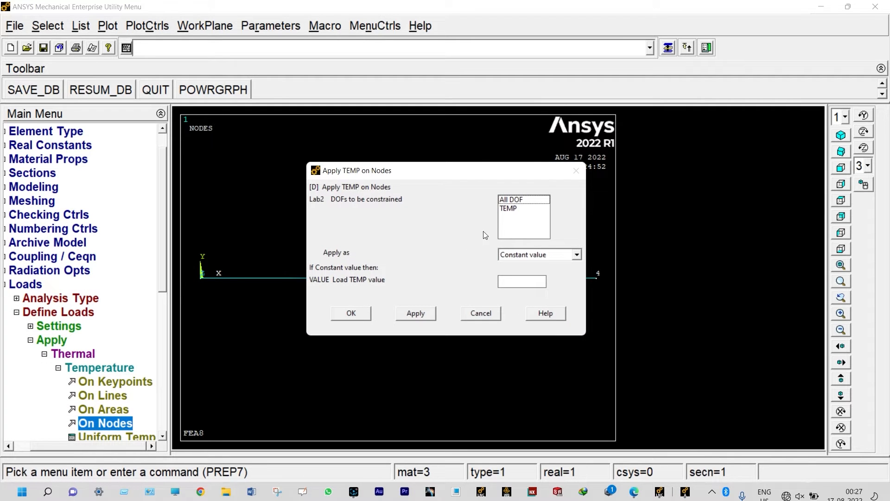
{"action": "left_click", "coordinate": [509, 209]}
{"action": "left_click", "coordinate": [511, 281]}
{"action": "type", "text": "200"}
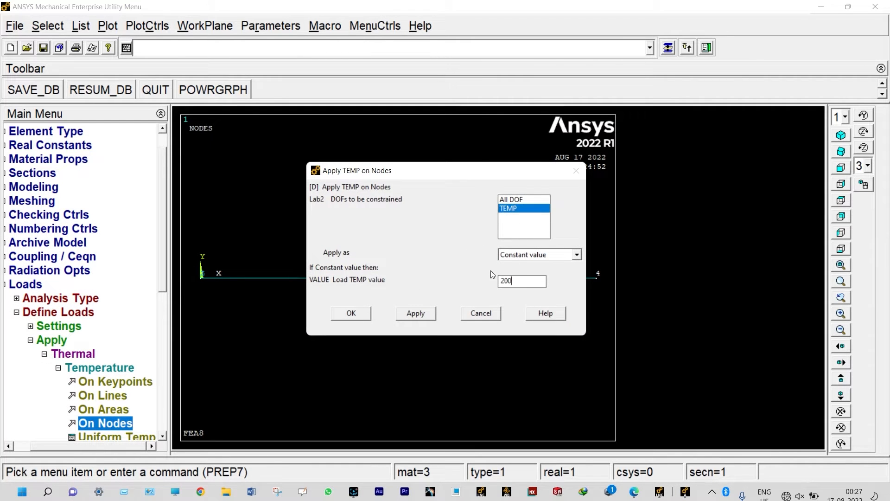
{"action": "left_click", "coordinate": [424, 313]}
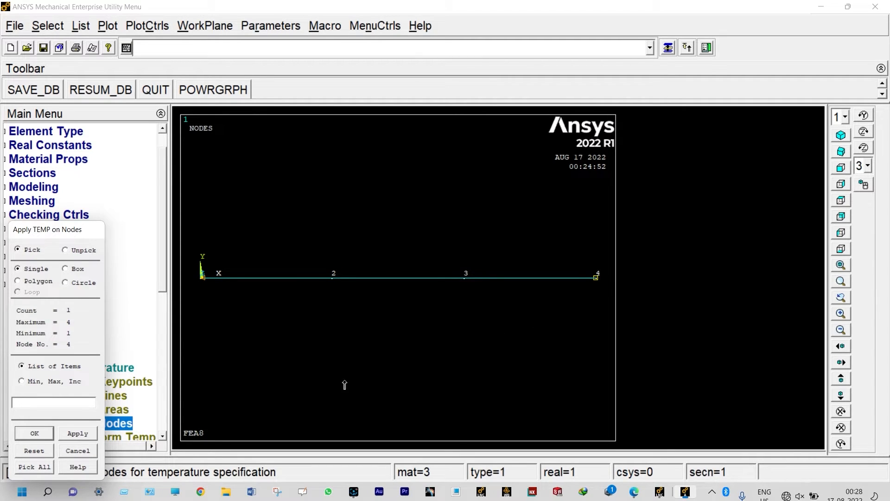
Apply a constant TEMP load of 600 on node 4 and finish defining loads.
{"action": "left_click", "coordinate": [34, 433]}
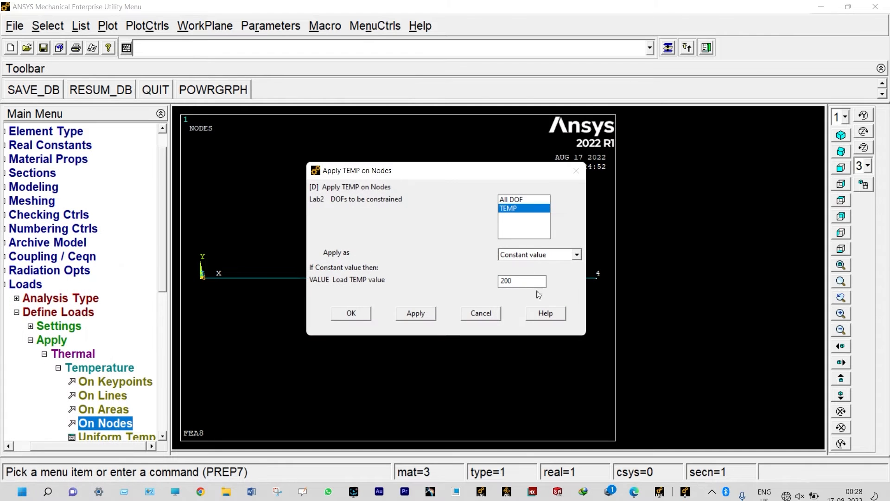
{"action": "key", "text": "BackSpace"}
{"action": "type", "text": "6"}
{"action": "left_click", "coordinate": [352, 314]}
{"action": "left_click", "coordinate": [78, 312]}
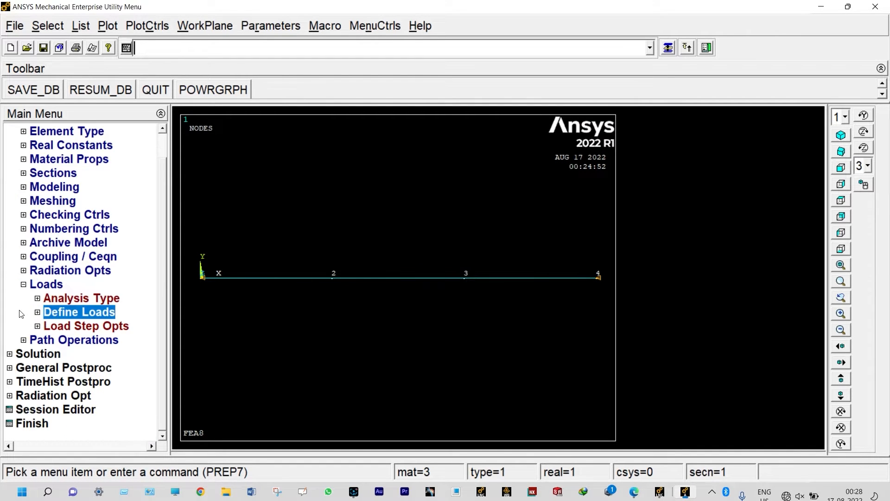
Solve the current load step and dismiss the solution note and status listing.
{"action": "left_click", "coordinate": [42, 354]}
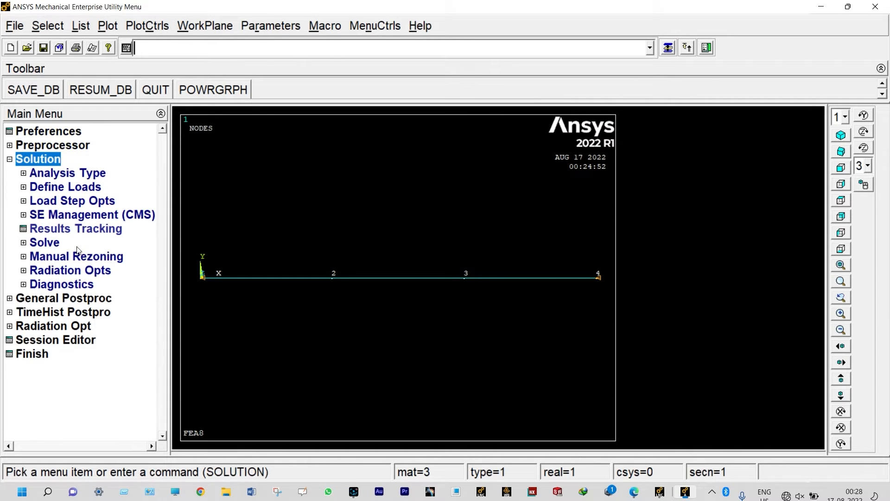
{"action": "left_click", "coordinate": [46, 242]}
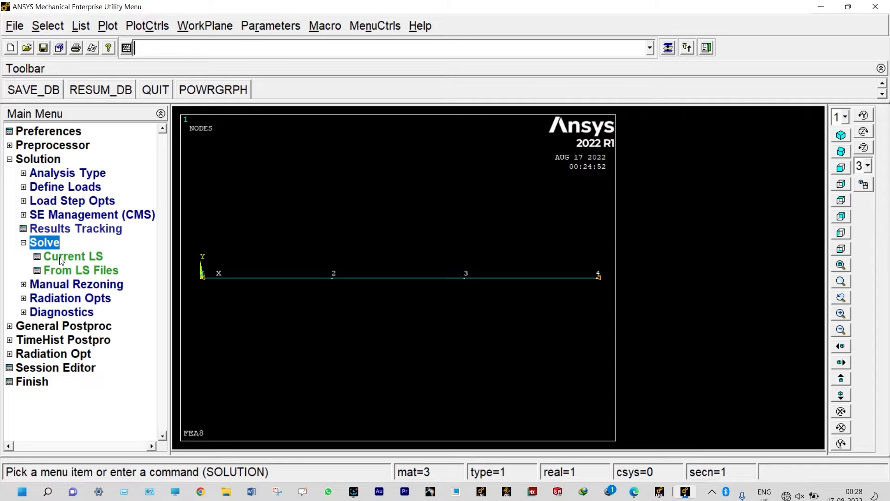
{"action": "left_click", "coordinate": [61, 260]}
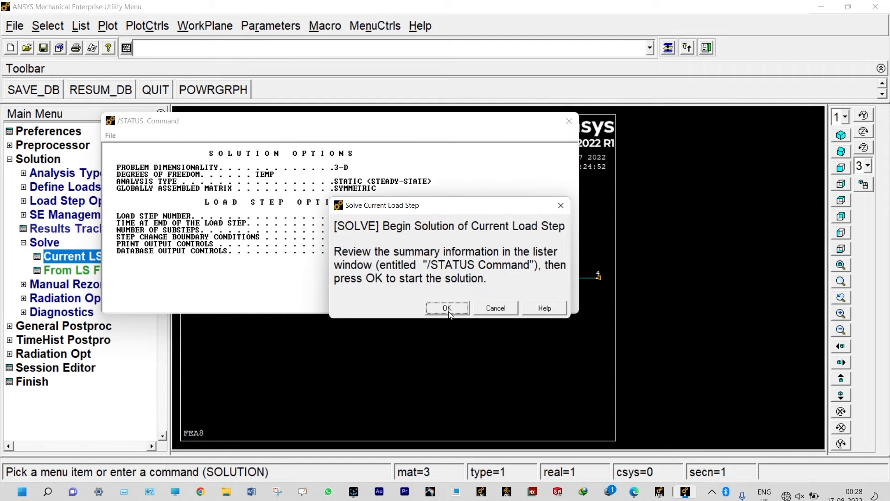
{"action": "left_click", "coordinate": [447, 308]}
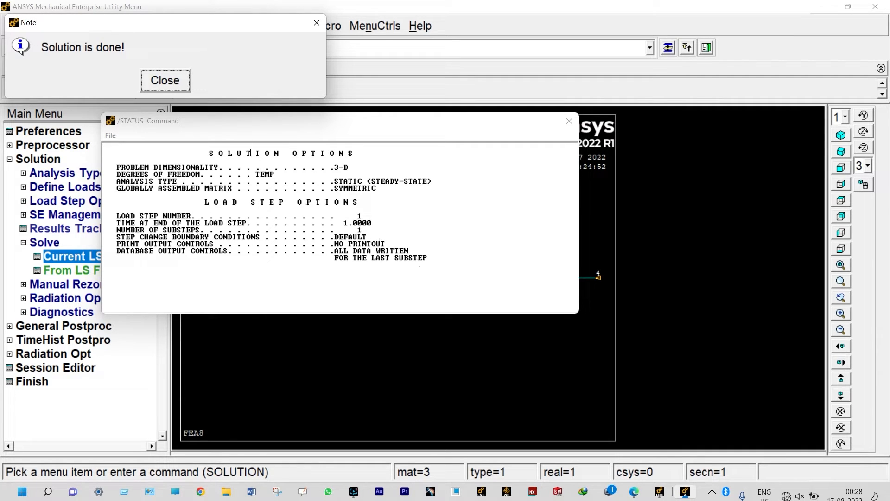
{"action": "left_click", "coordinate": [180, 83]}
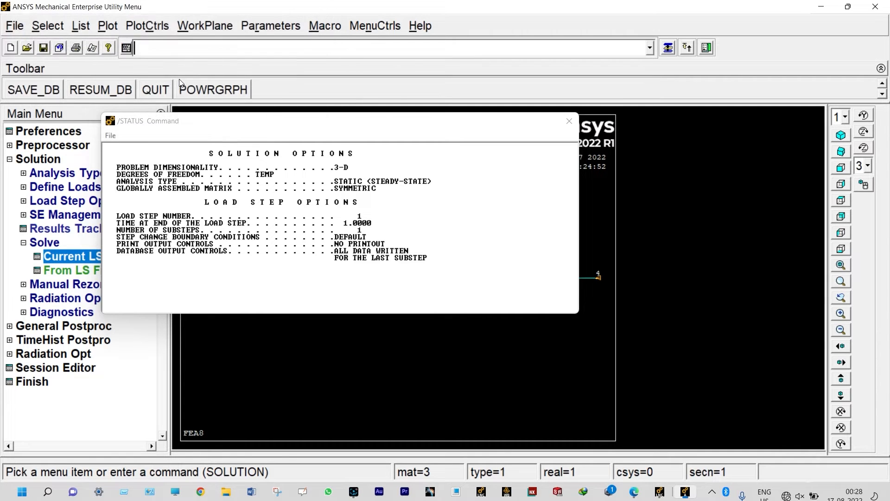
{"action": "left_click", "coordinate": [569, 121]}
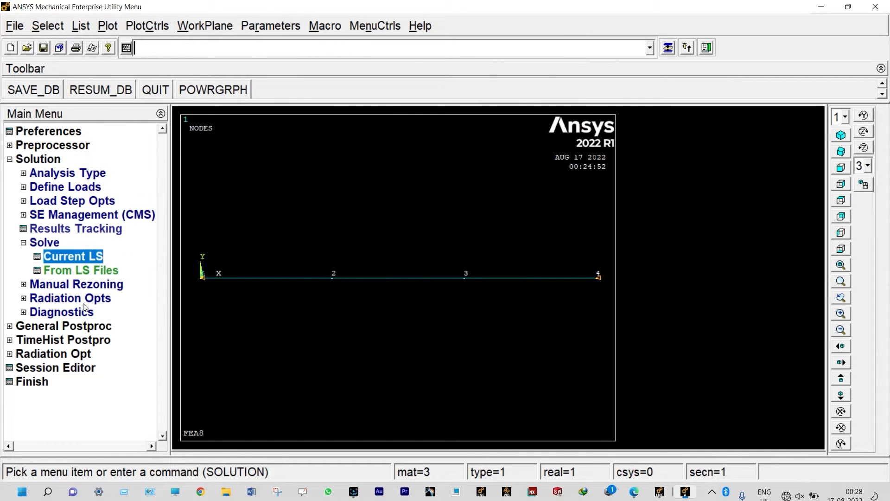
Plot the nodal temperature from the DOF solution as a contour plot with deformed shape only.
{"action": "left_click", "coordinate": [52, 326]}
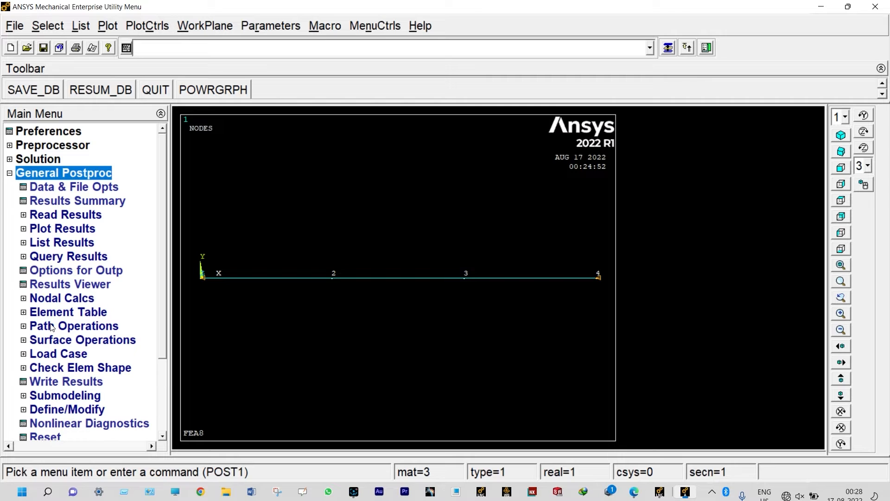
{"action": "left_click", "coordinate": [31, 228]}
{"action": "left_click", "coordinate": [61, 241]}
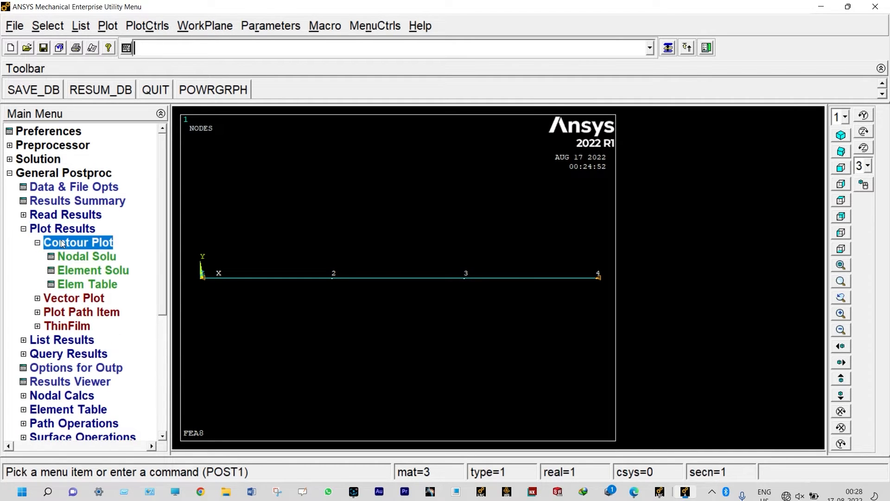
{"action": "left_click", "coordinate": [75, 257]}
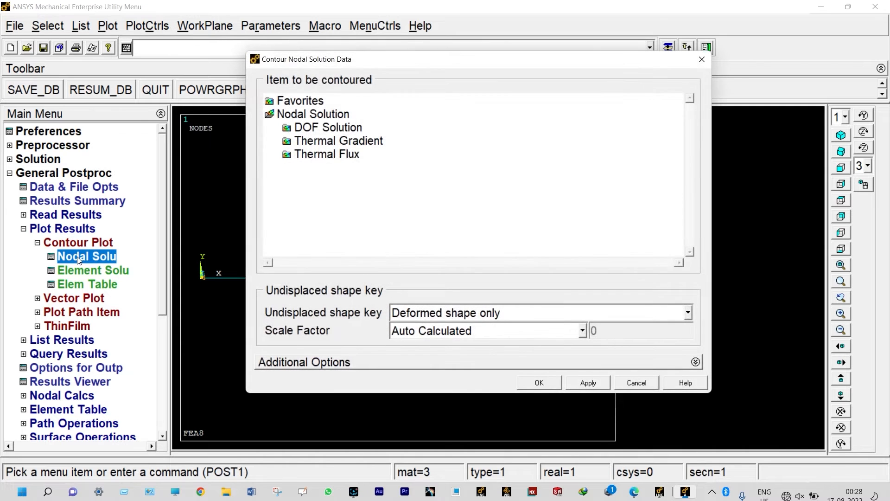
{"action": "left_click", "coordinate": [318, 129]}
{"action": "left_click", "coordinate": [353, 143]}
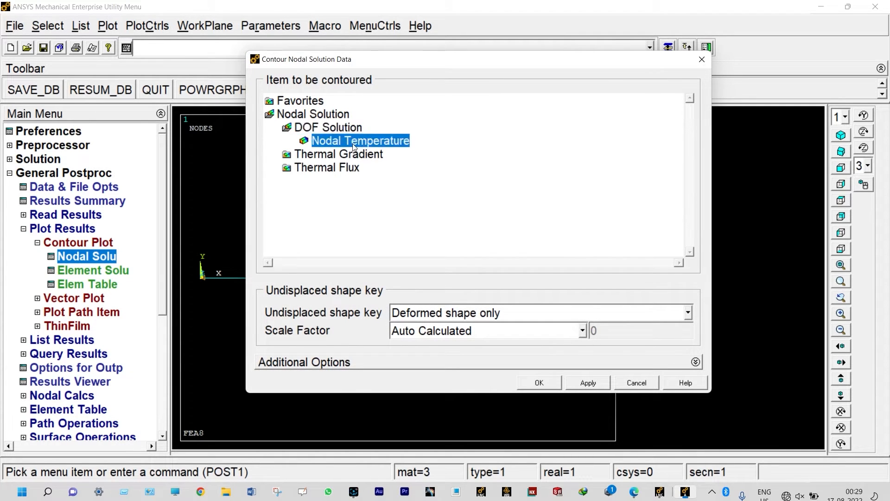
{"action": "left_click", "coordinate": [536, 381]}
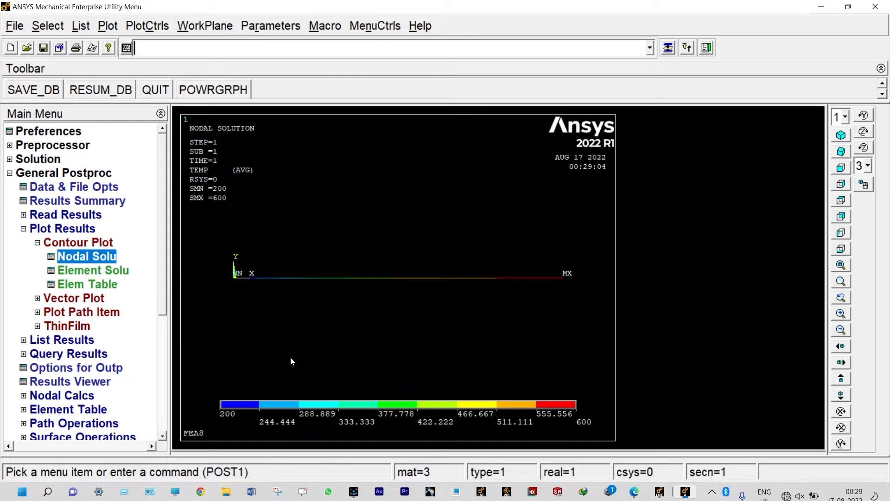
List the nodal temperature results for all nodes, check the values and close the listing.
{"action": "left_click", "coordinate": [83, 342]}
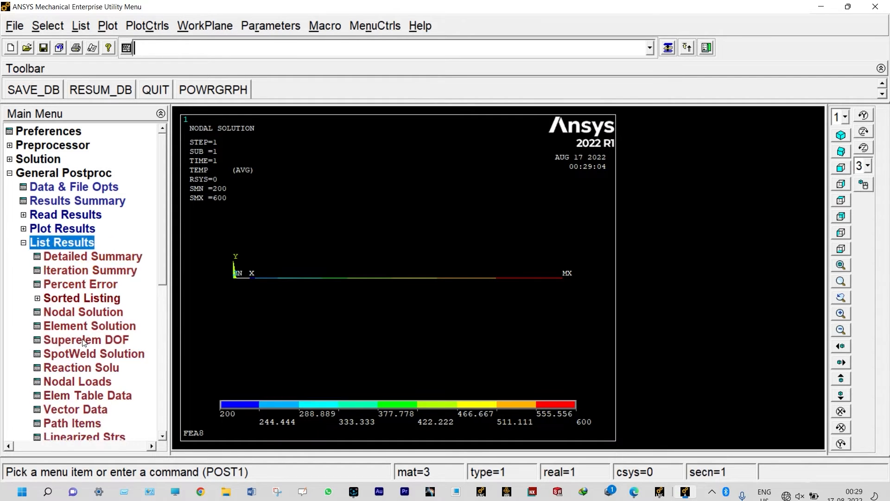
{"action": "left_click", "coordinate": [86, 311]}
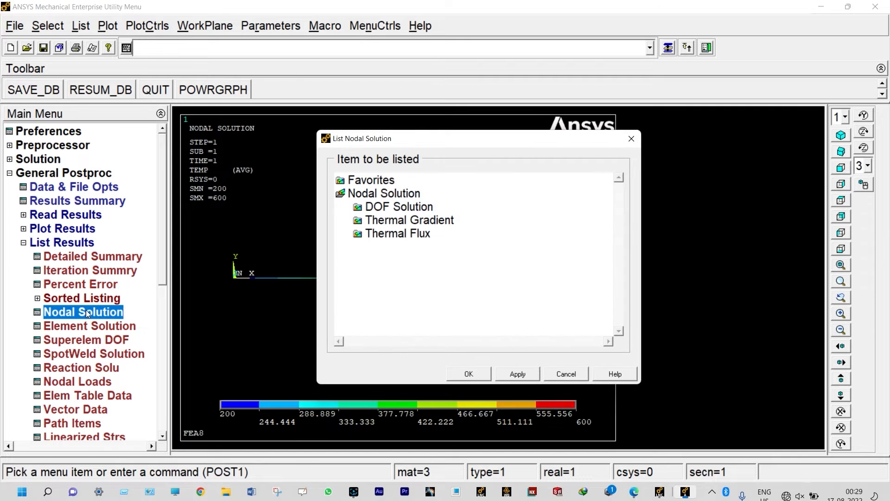
{"action": "left_click", "coordinate": [383, 210]}
{"action": "left_click", "coordinate": [405, 219]}
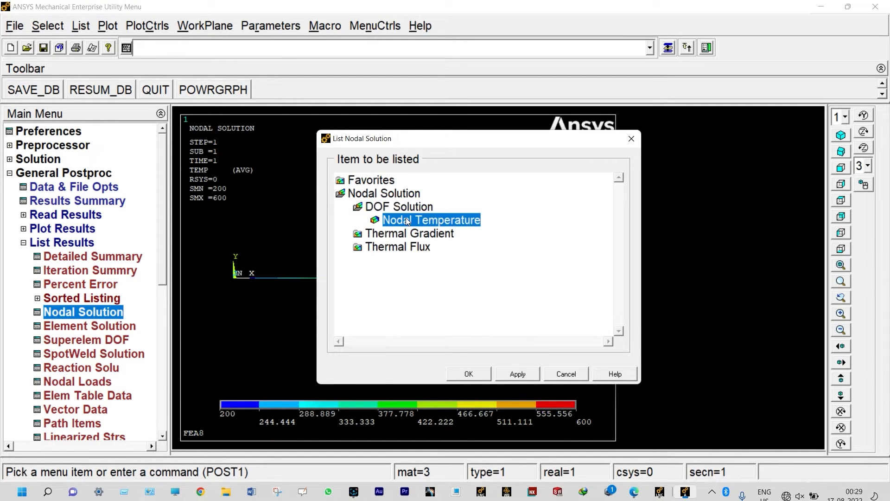
{"action": "left_click", "coordinate": [483, 374]}
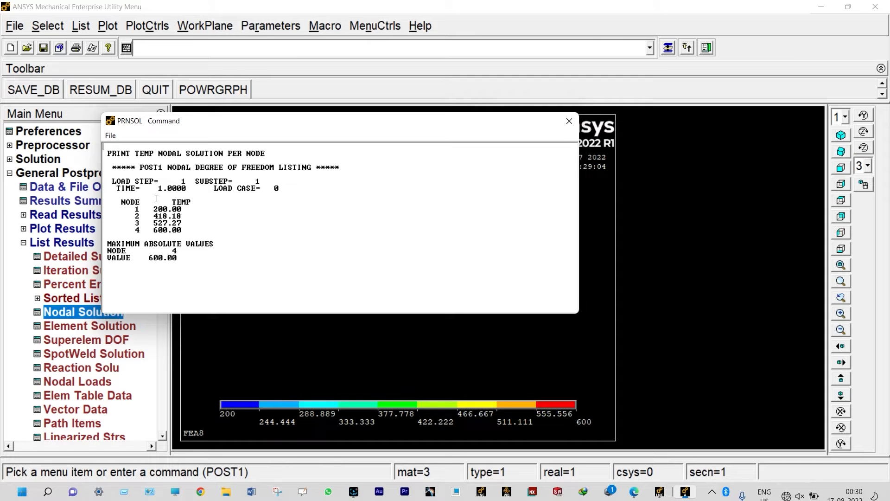
{"action": "left_click", "coordinate": [144, 59]}
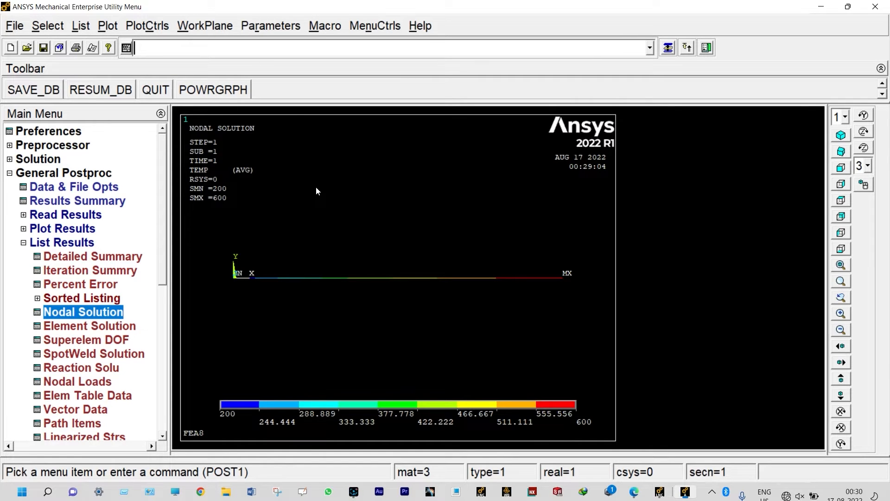
Turn on the display of element shapes based on real constants and show the temperature plot in oblique view.
{"action": "left_click", "coordinate": [142, 27]}
{"action": "mouse_move", "coordinate": [163, 117]}
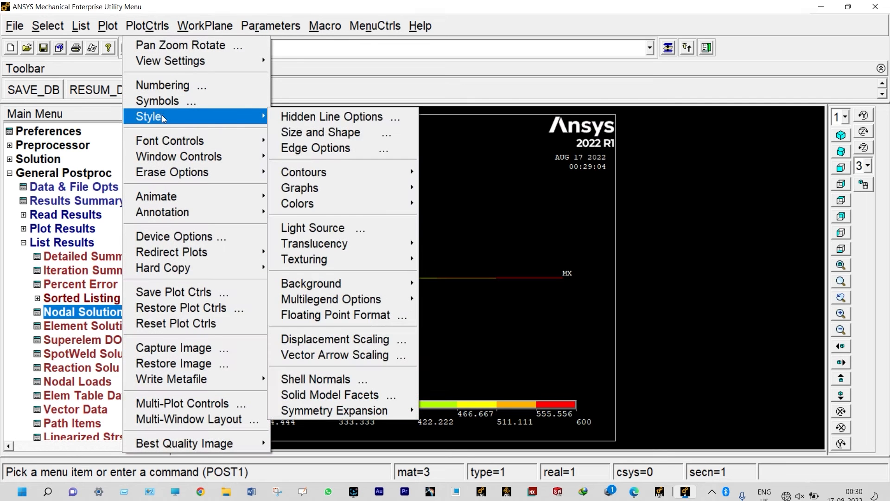
{"action": "left_click", "coordinate": [307, 132]}
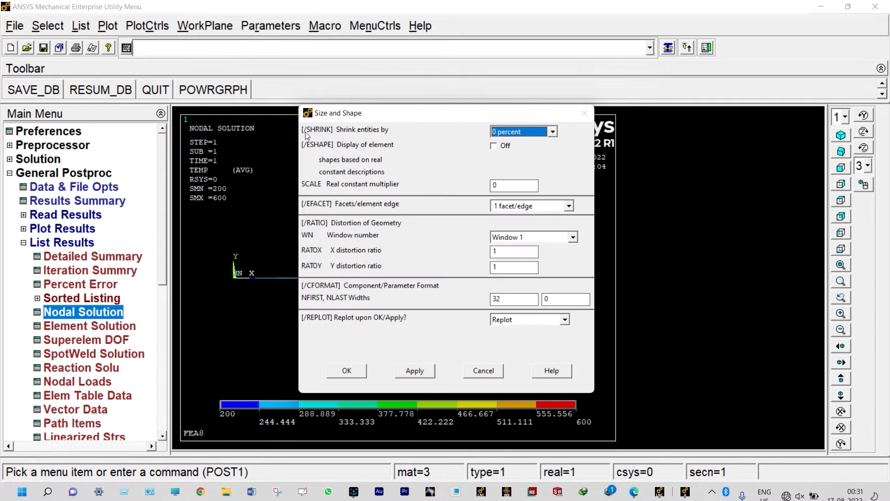
{"action": "left_click", "coordinate": [494, 147]}
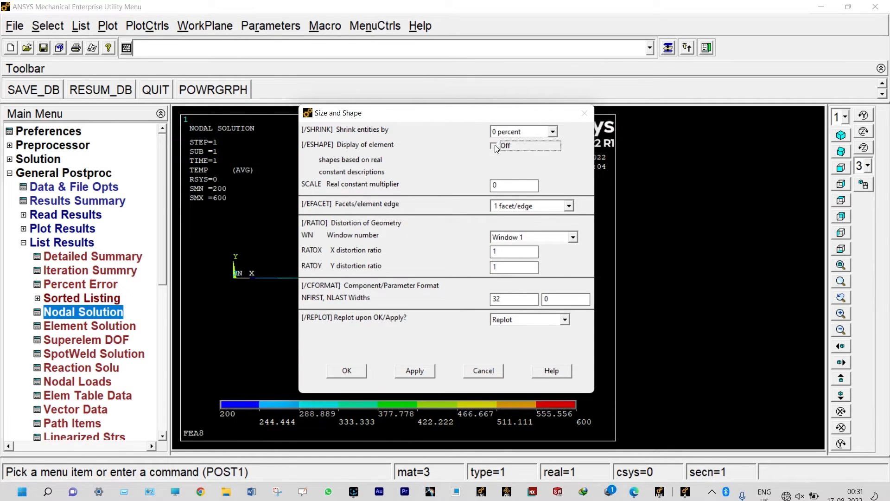
{"action": "left_click", "coordinate": [355, 371]}
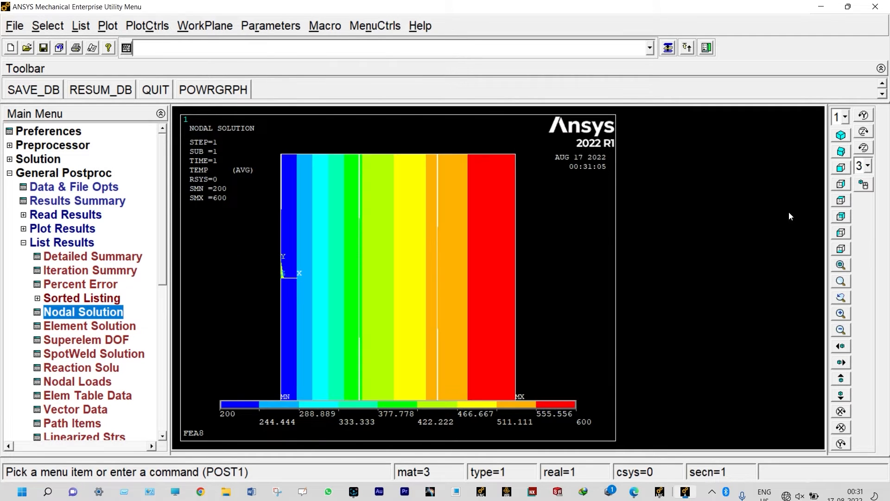
{"action": "left_click", "coordinate": [842, 153]}
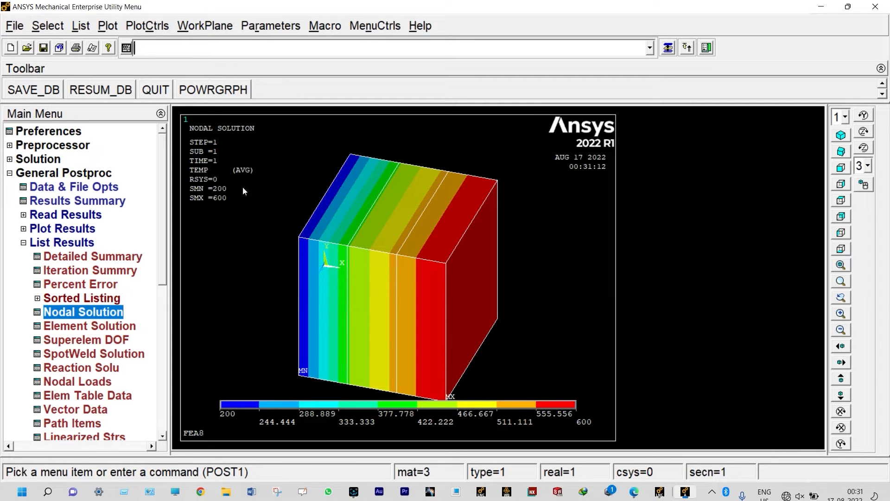
Animate the deformed results for Temperature TEMP with 10 frames and a 0.5 s delay, play it forward only and close the animation.
{"action": "left_click", "coordinate": [148, 26]}
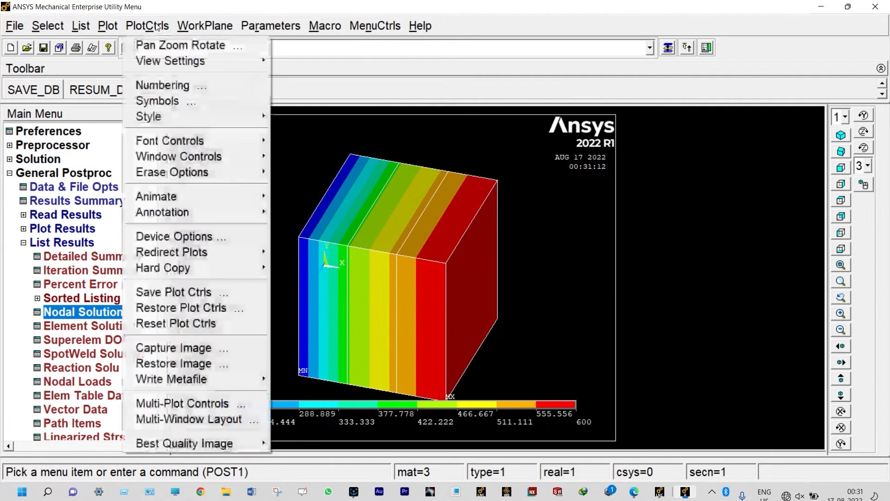
{"action": "mouse_move", "coordinate": [174, 197]}
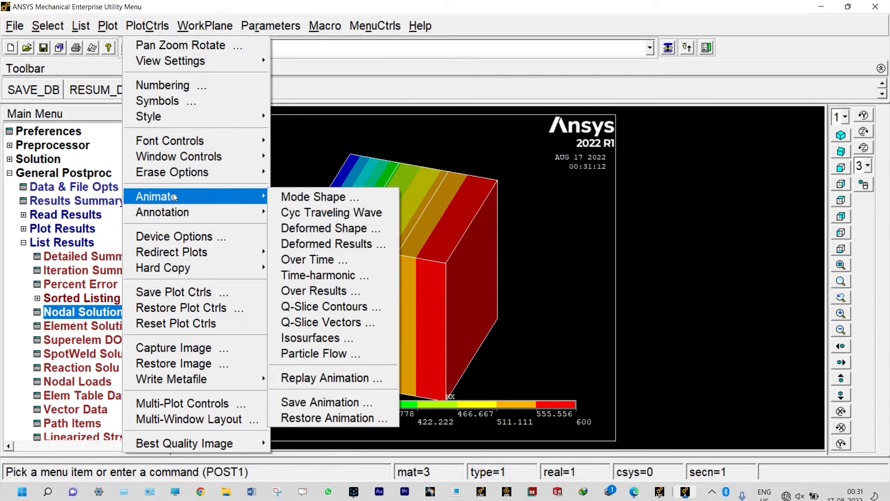
{"action": "left_click", "coordinate": [325, 243]}
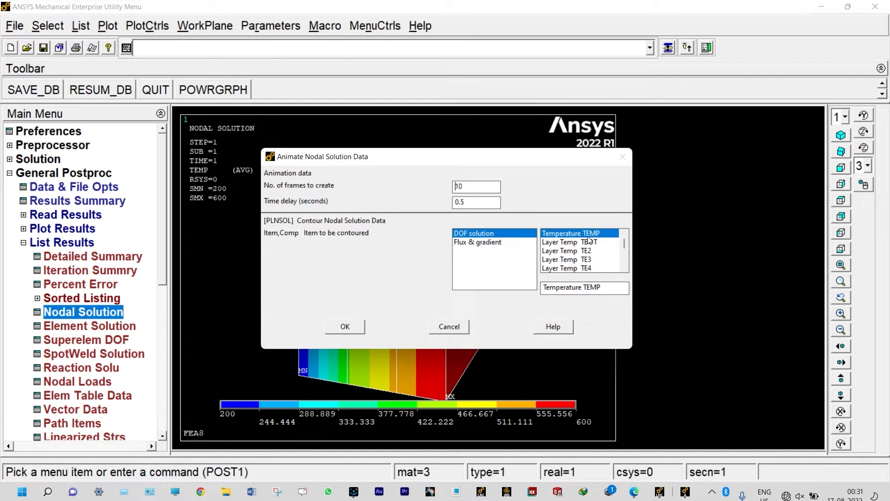
{"action": "left_click", "coordinate": [355, 326]}
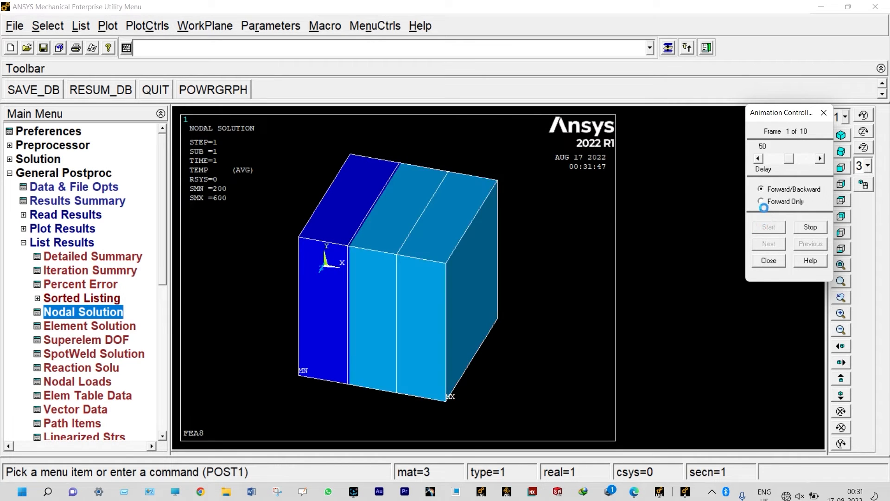
{"action": "left_click", "coordinate": [761, 201]}
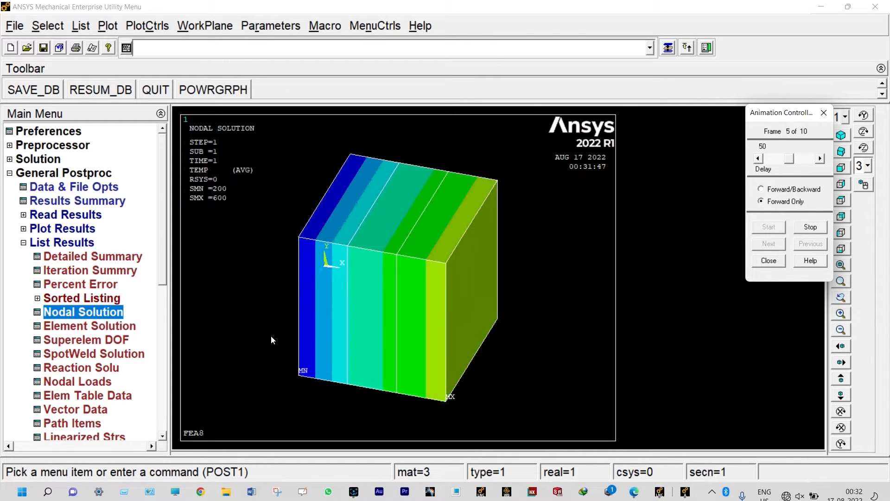
{"action": "left_click", "coordinate": [765, 261]}
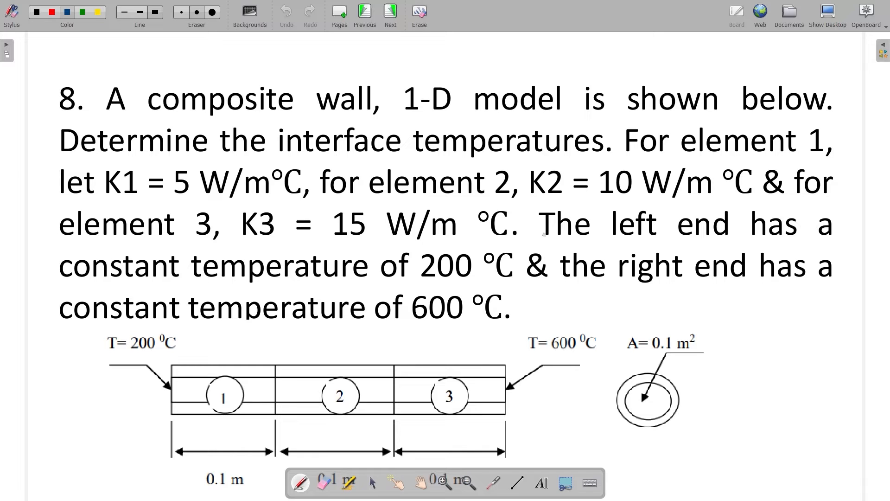
Switch to the OpenBoard document and go to the page with the manual solution of the composite wall problem.
{"action": "left_click", "coordinate": [394, 21]}
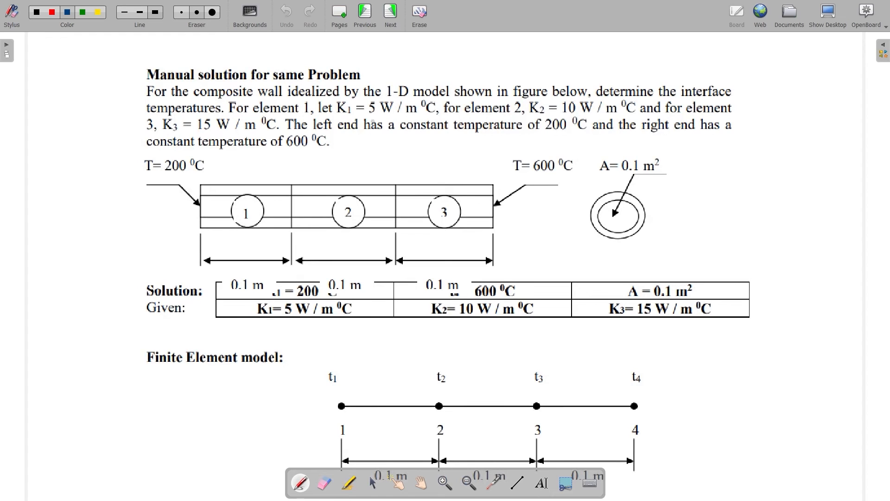